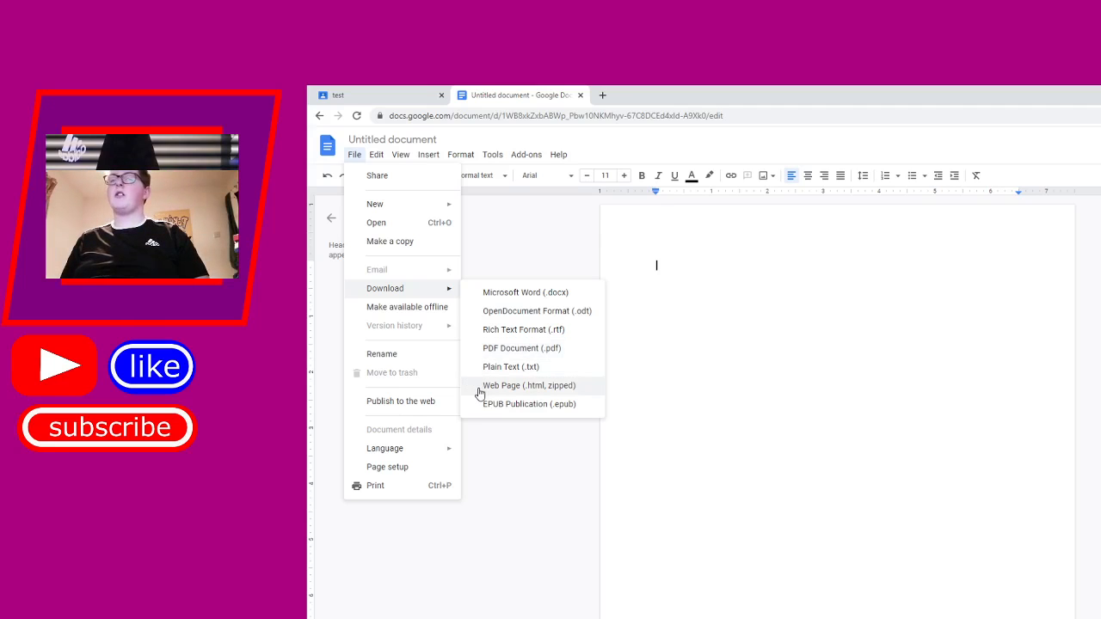
- Apply the Title style to the empty first line of the document
left_click(498, 446)
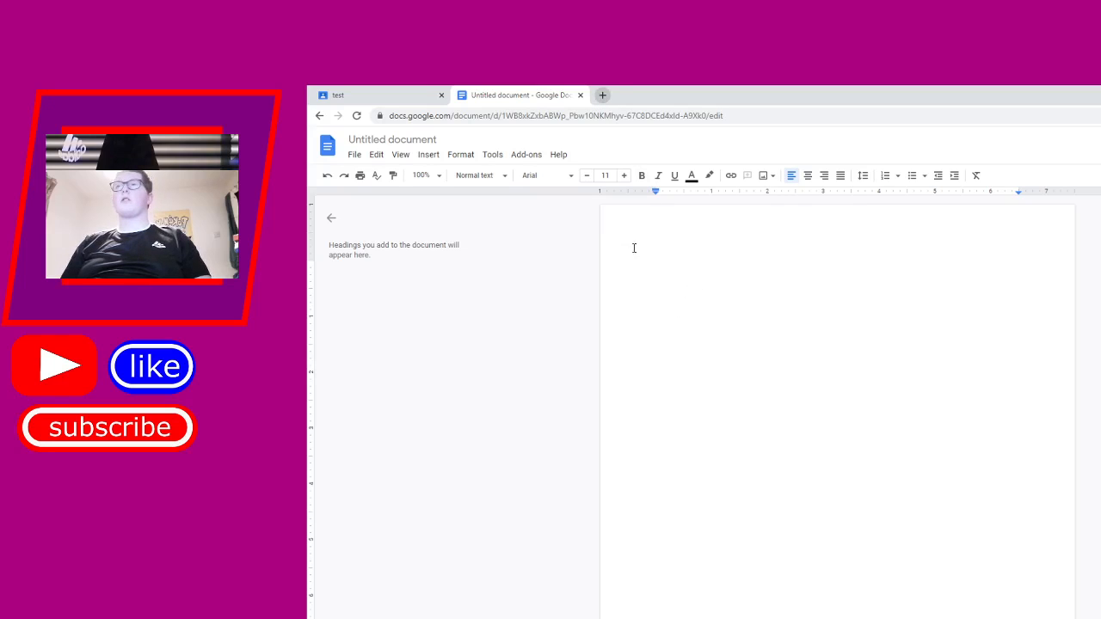
left_click(523, 178)
left_click(482, 176)
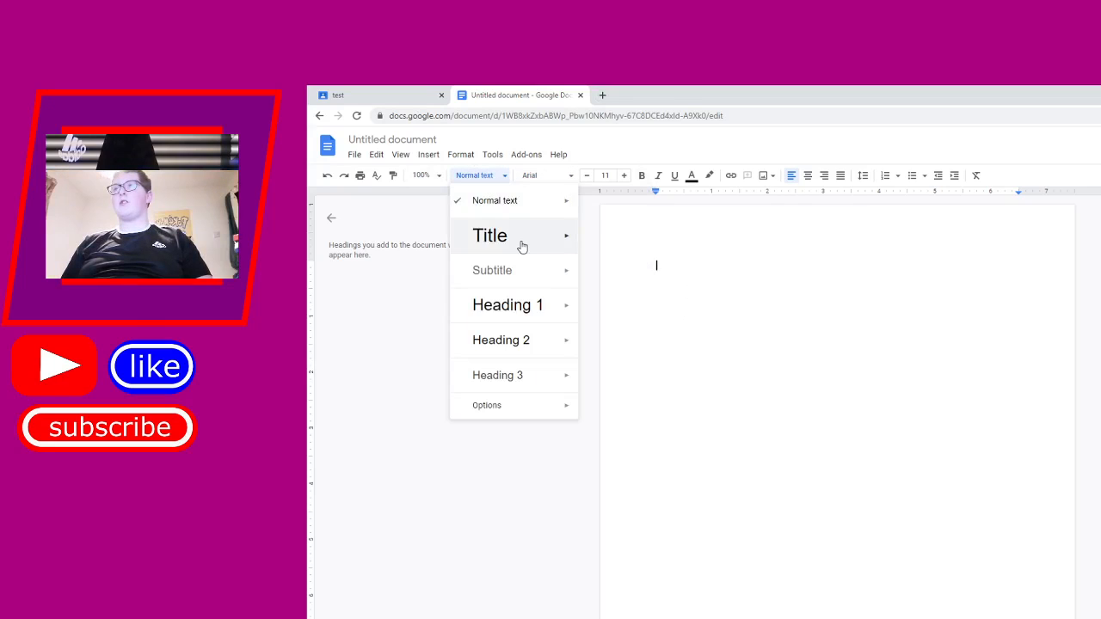
left_click(528, 246)
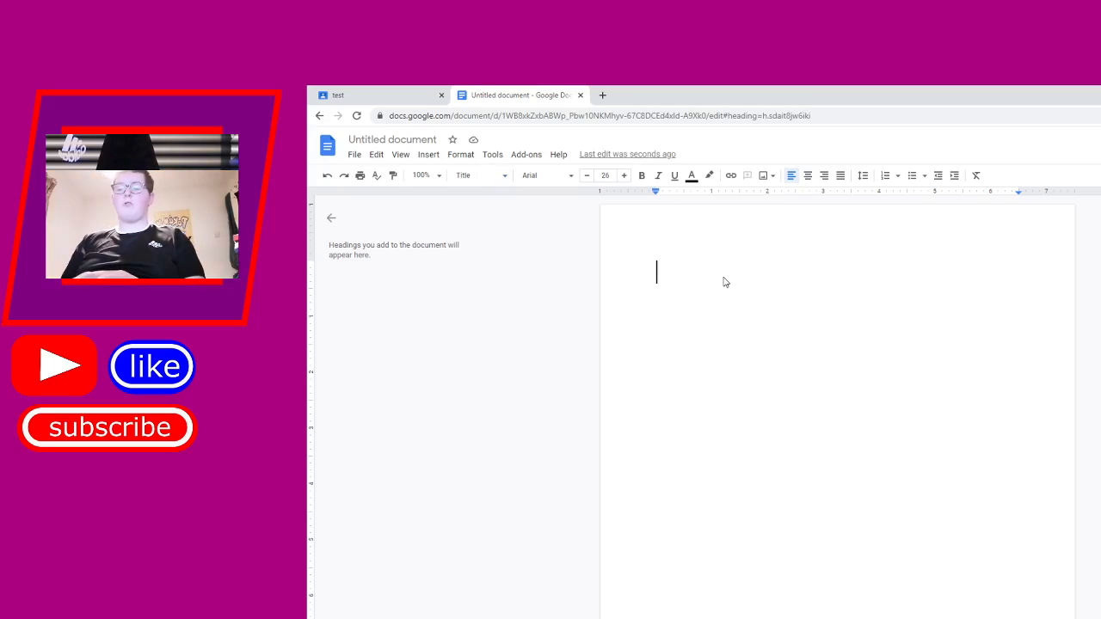
- Enter "Researching the facts about king henry 8th" as the document's title line
type("re")
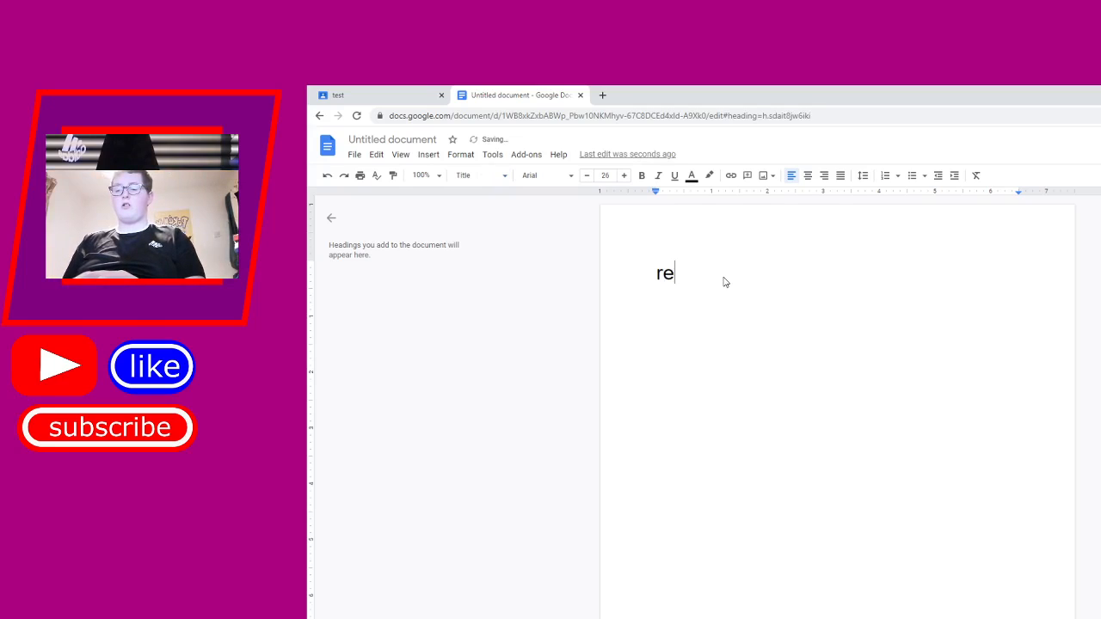
type("serc")
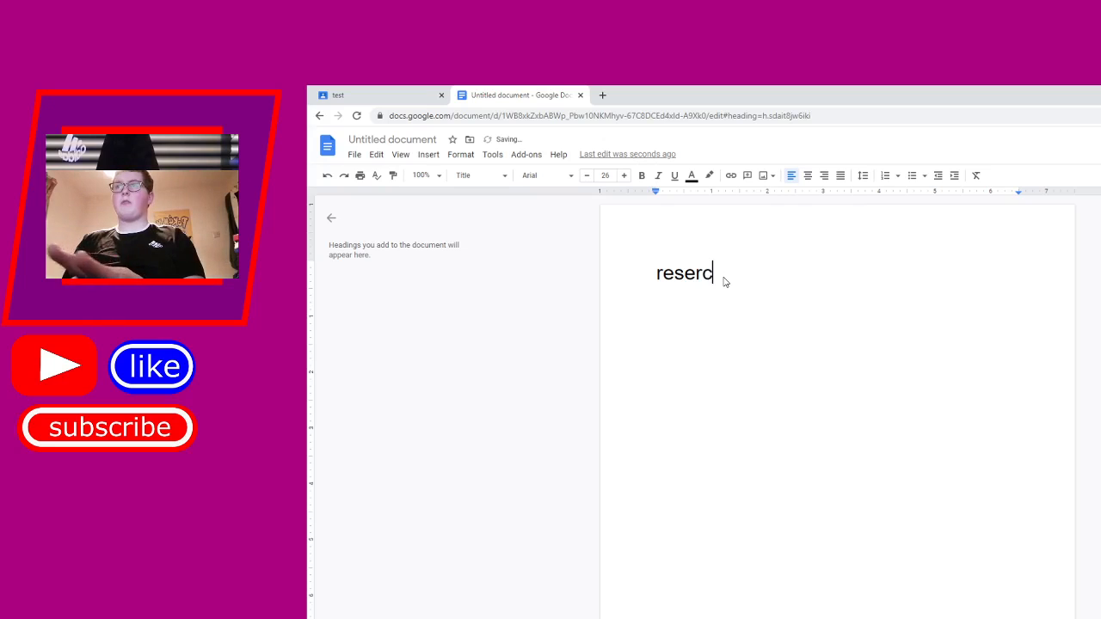
type("hing t")
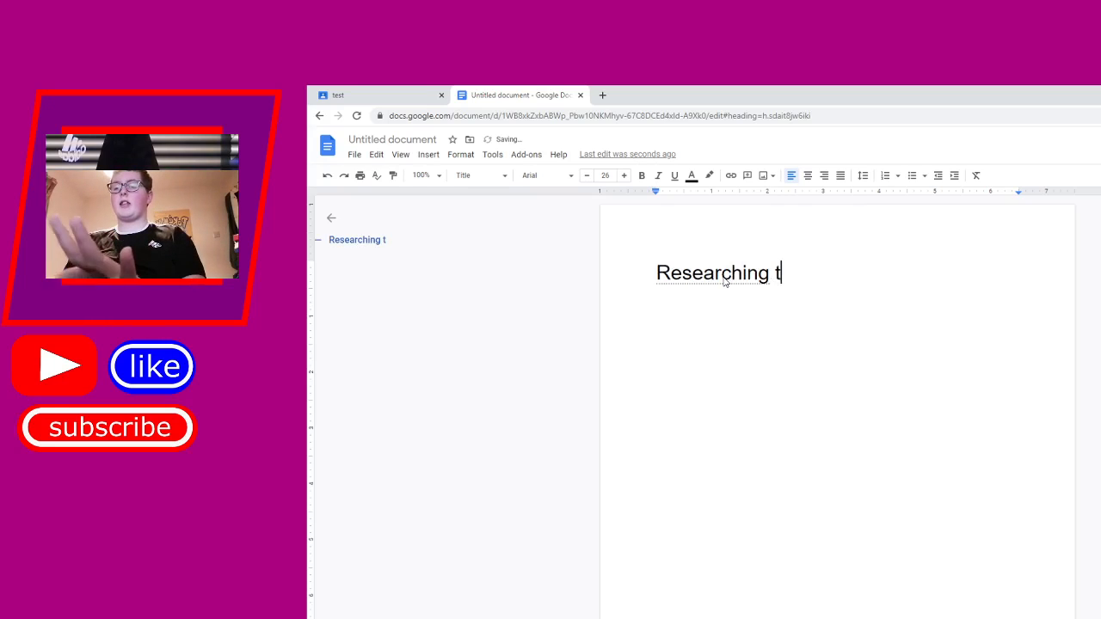
type("he fa")
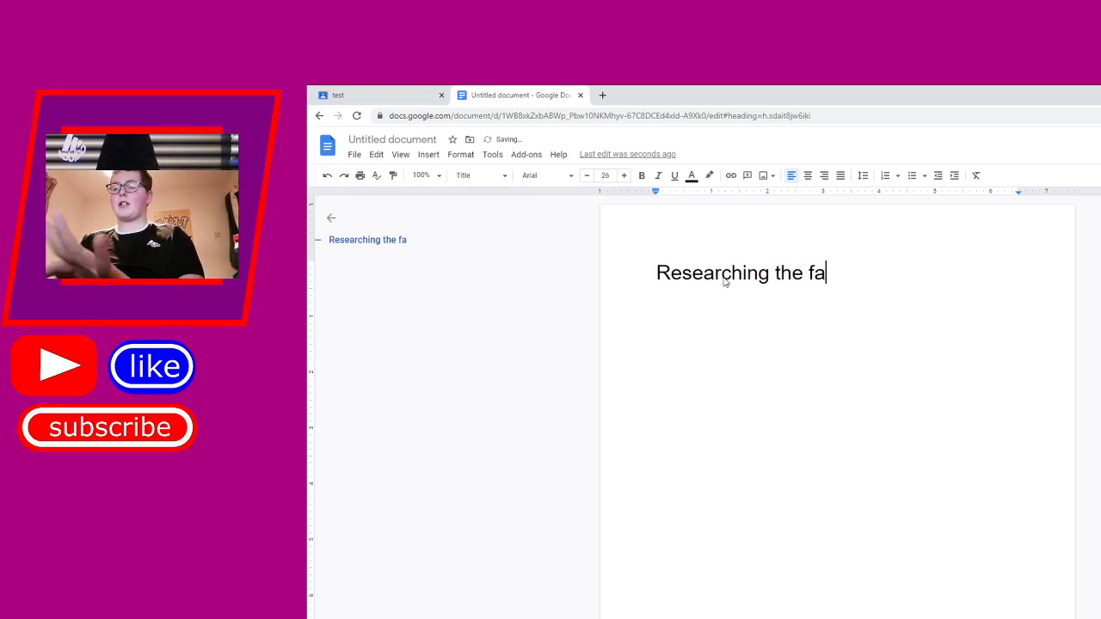
type("cts about ")
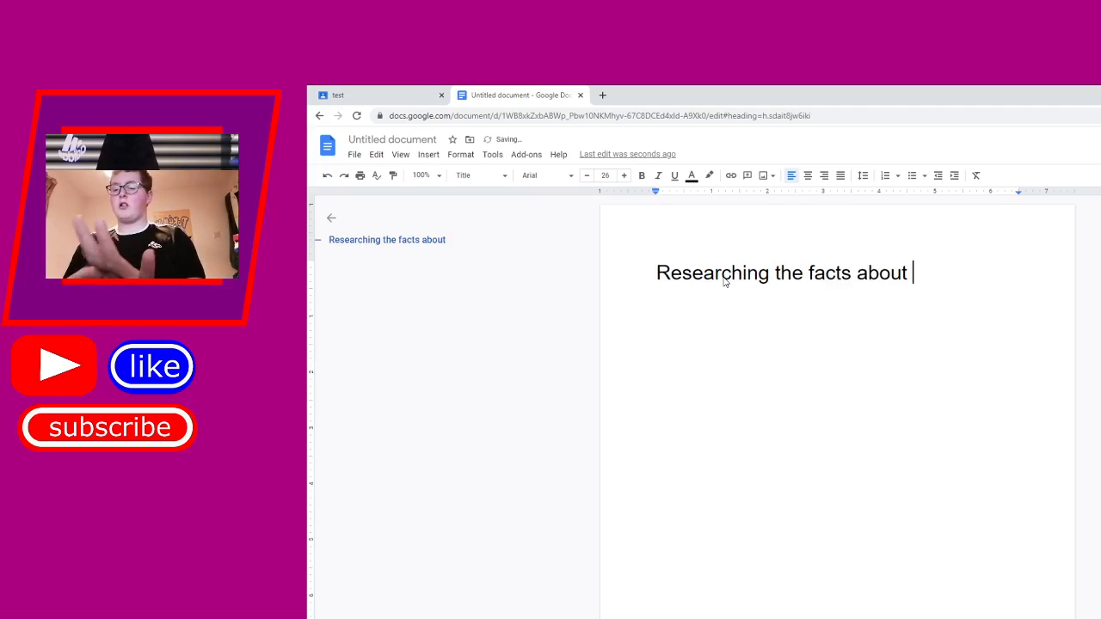
type("kinl")
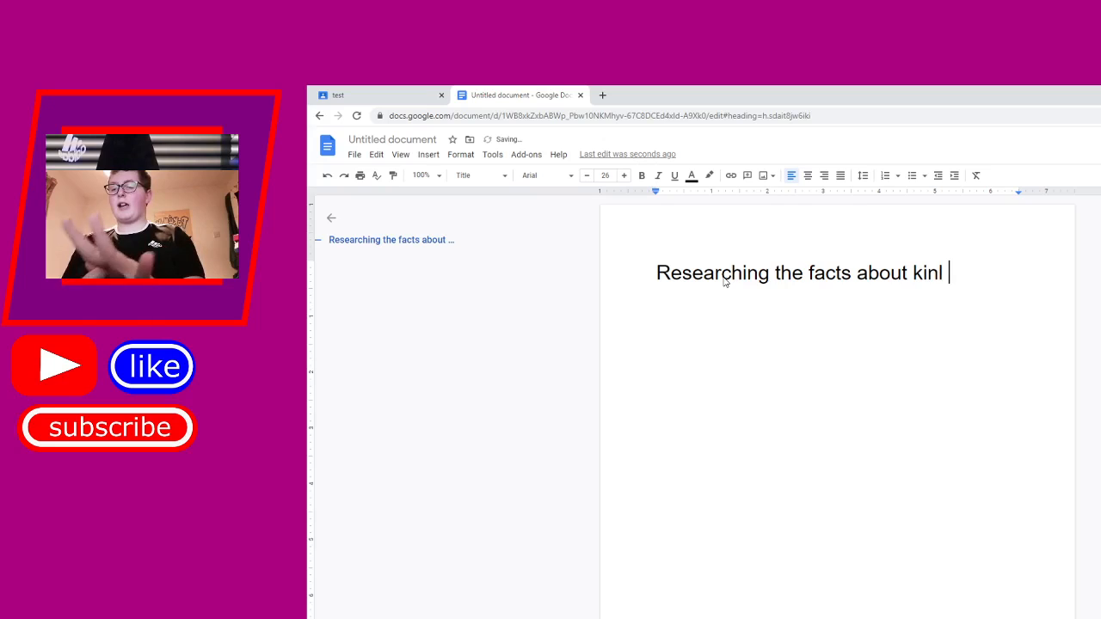
key("BackSpace")
key("BackSpace")
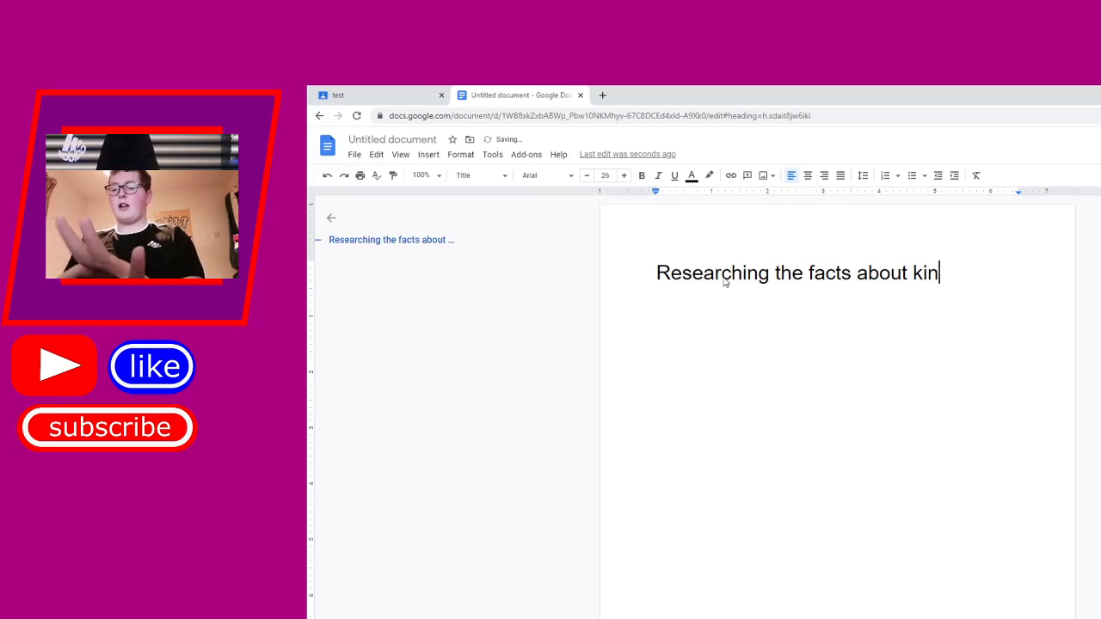
type("k henry 8th")
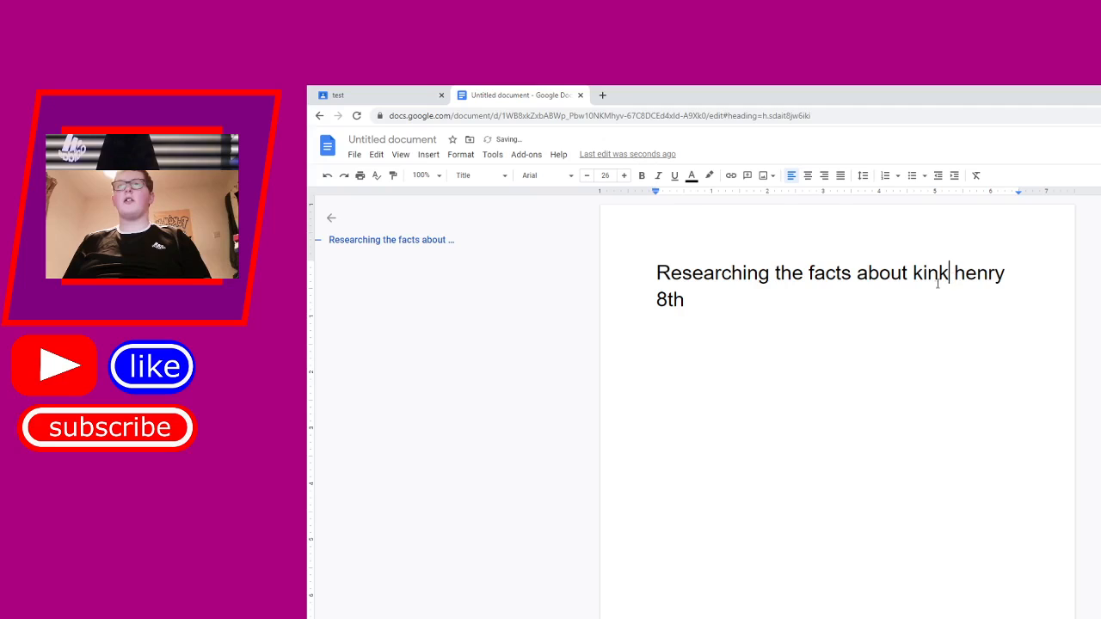
key("BackSpace")
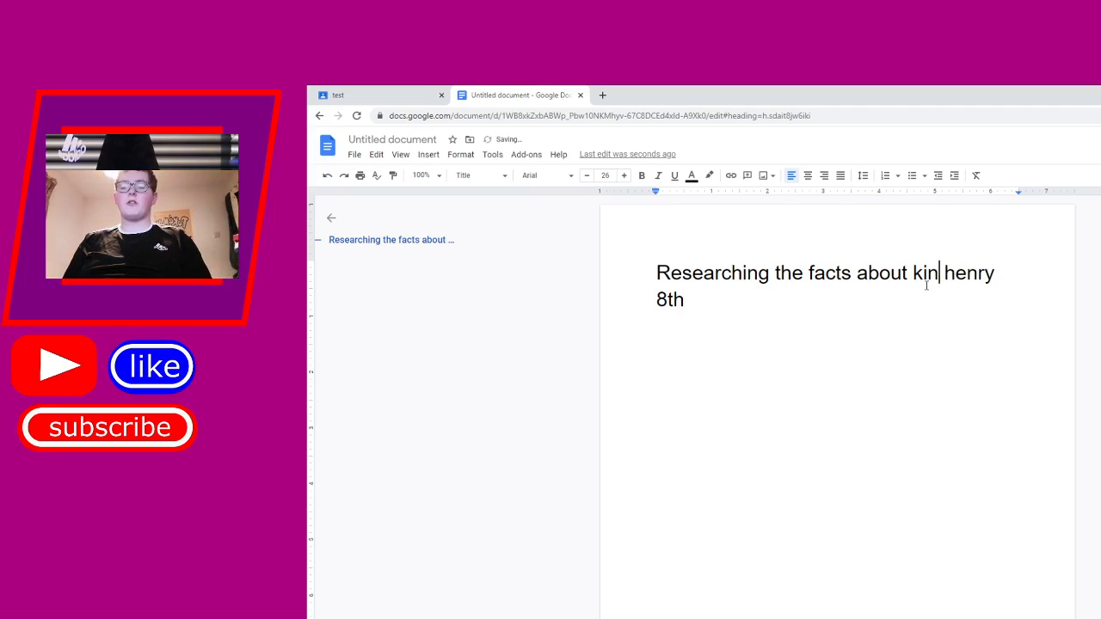
type("g")
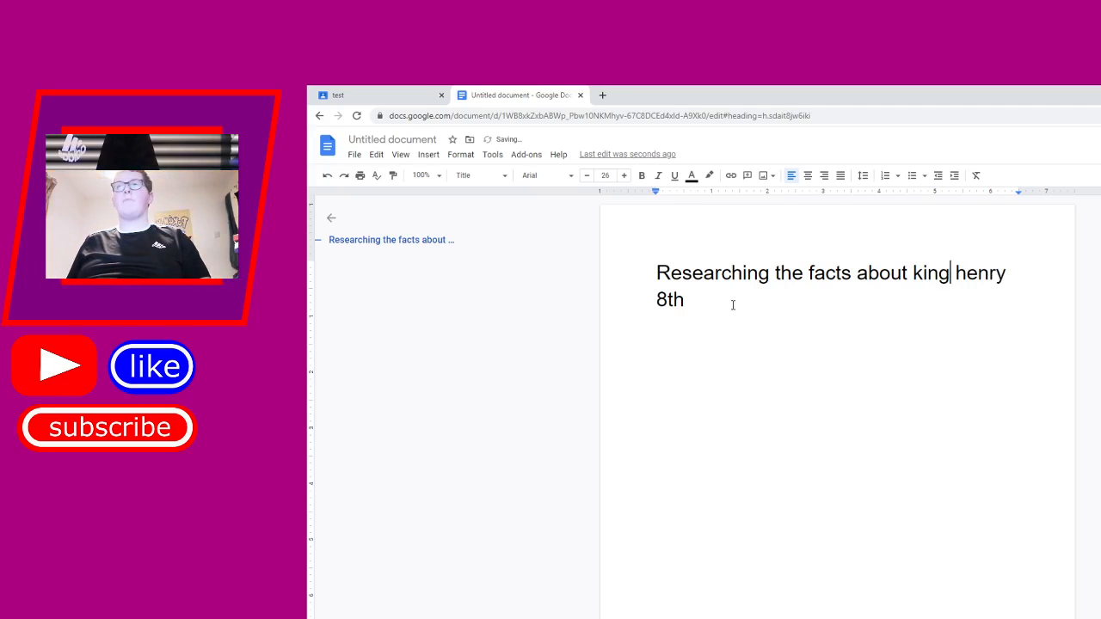
- Underline the whole title and start a new line below it
left_click_drag(686, 301, 656, 266)
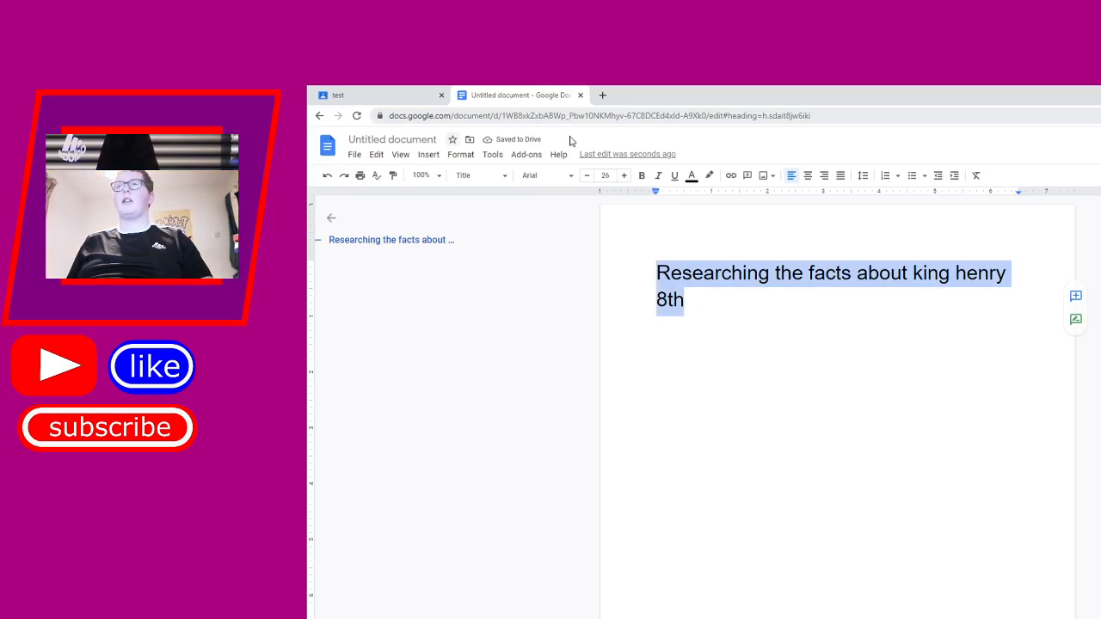
left_click(674, 175)
left_click(695, 312)
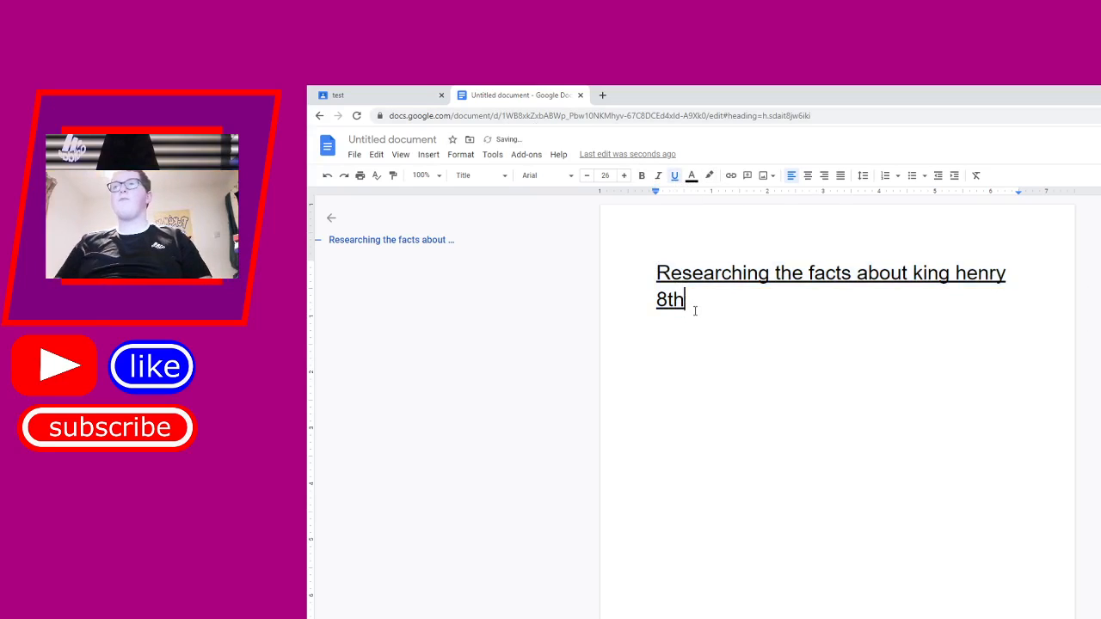
key("Return")
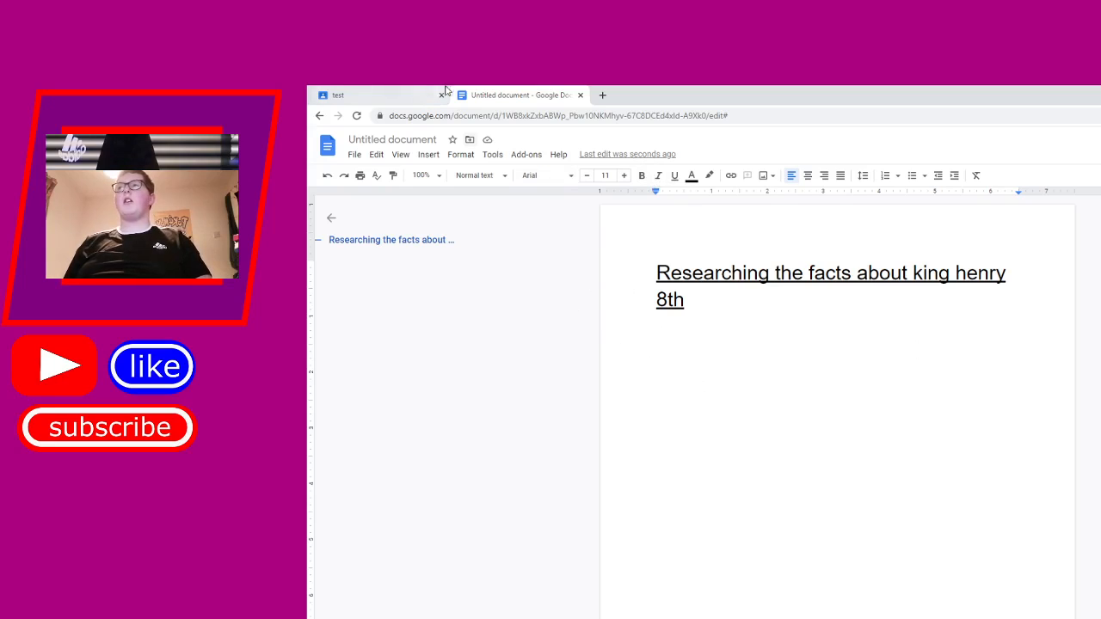
left_click(363, 92)
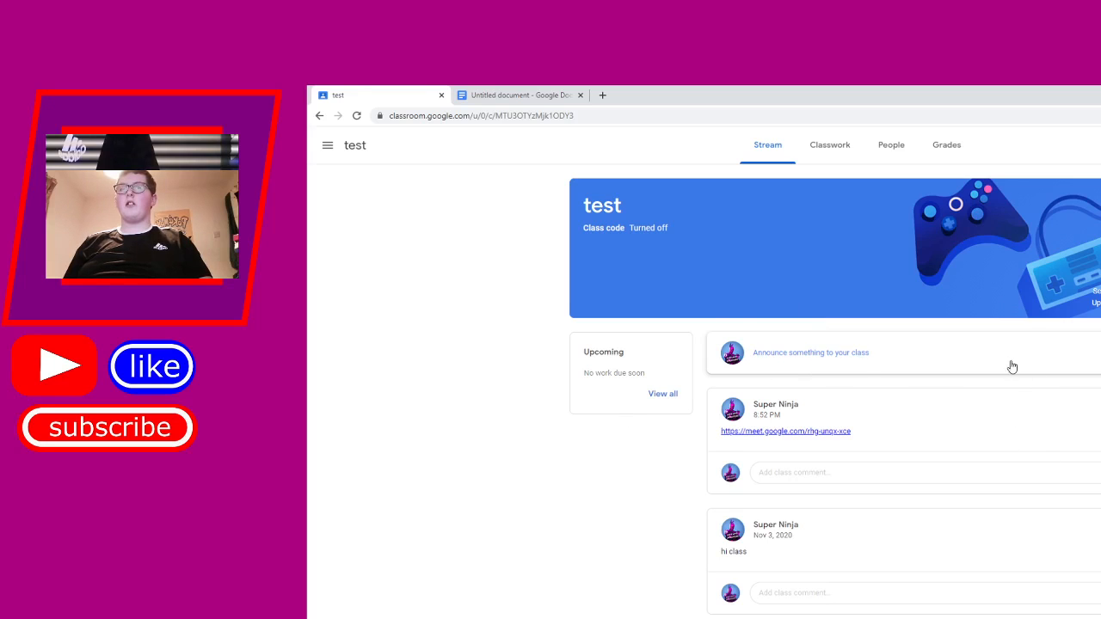
scroll(1006, 466, "down", 1)
scroll(1004, 458, "up", 1)
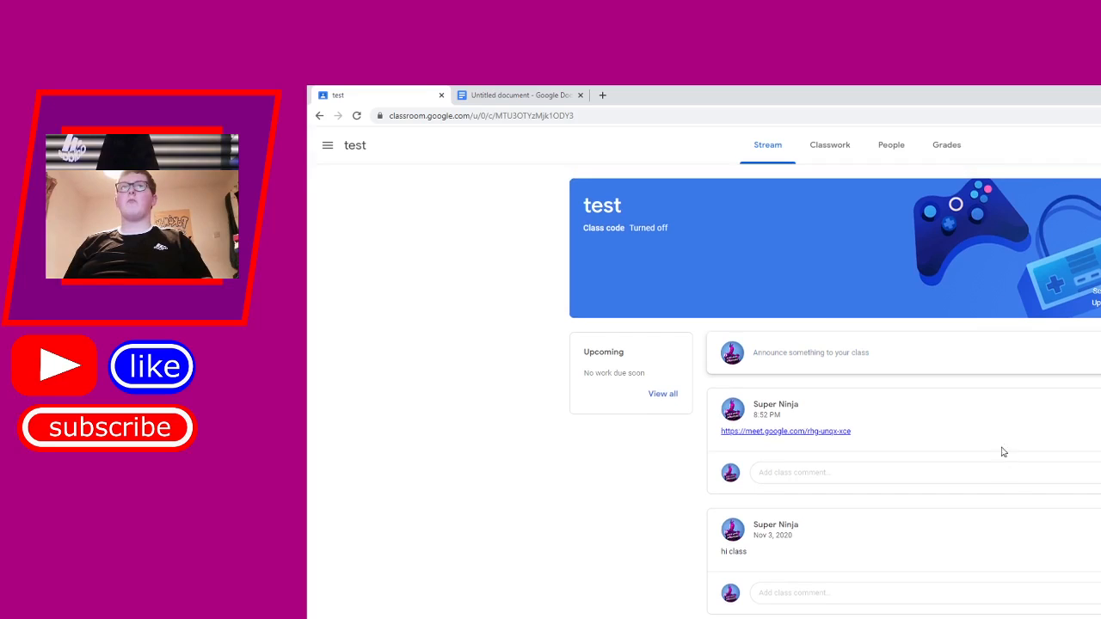
left_click(487, 93)
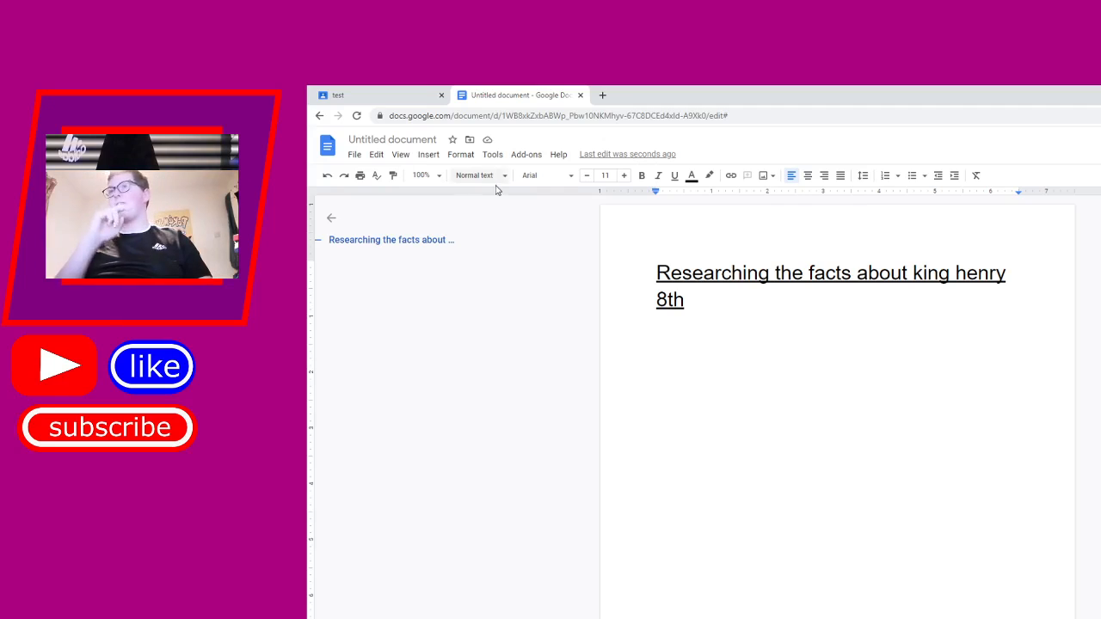
- Set the font of the empty line below the title to Pacifico
left_click(543, 176)
left_click(462, 343)
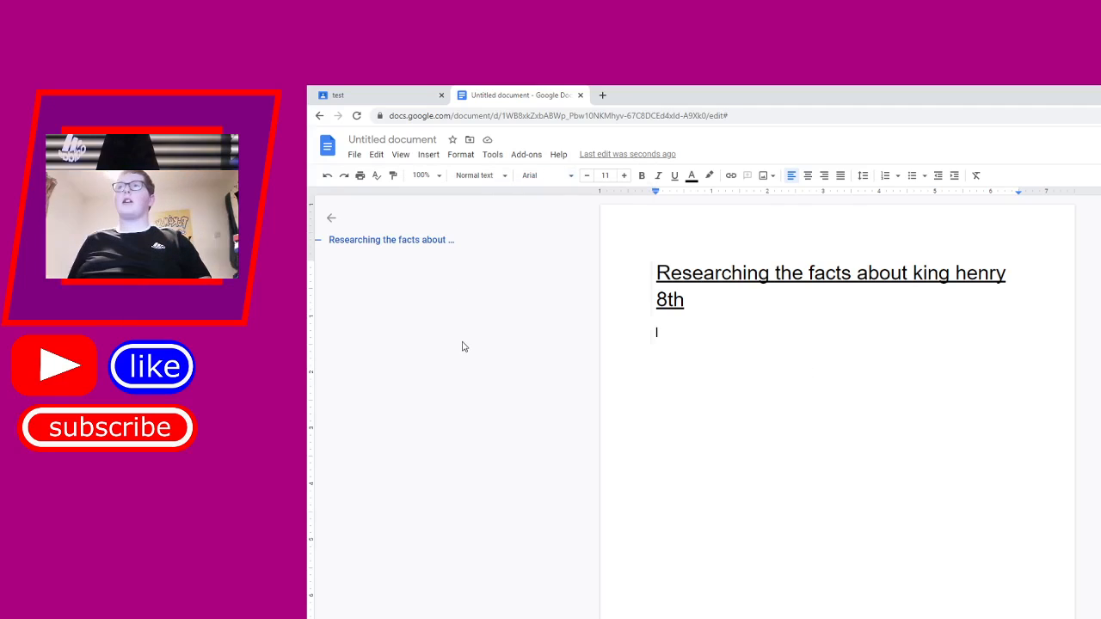
left_click(549, 176)
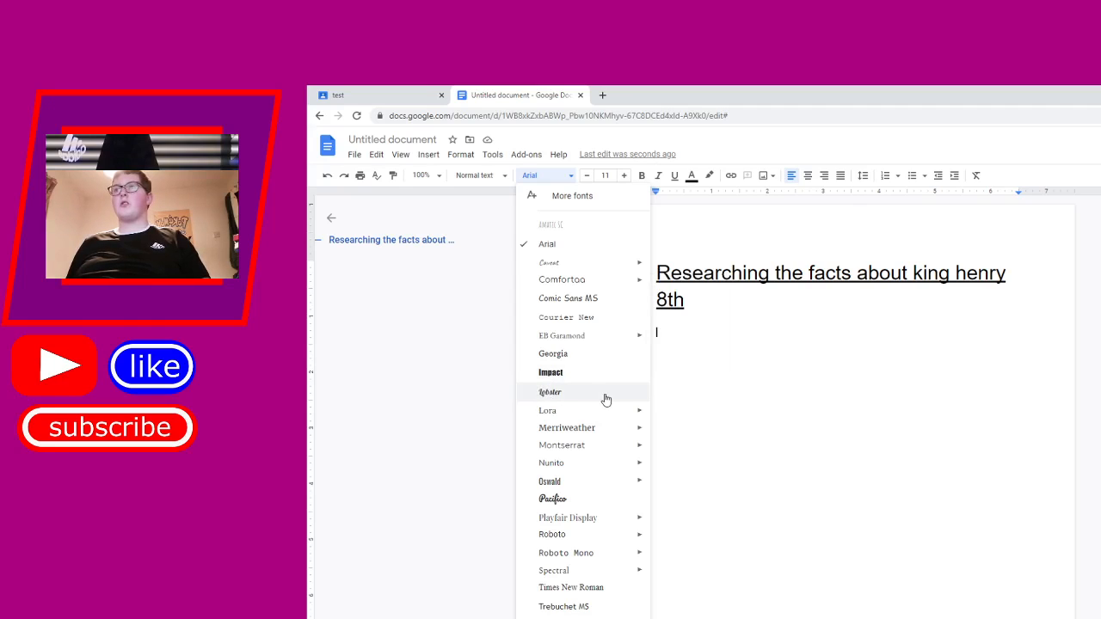
left_click(575, 504)
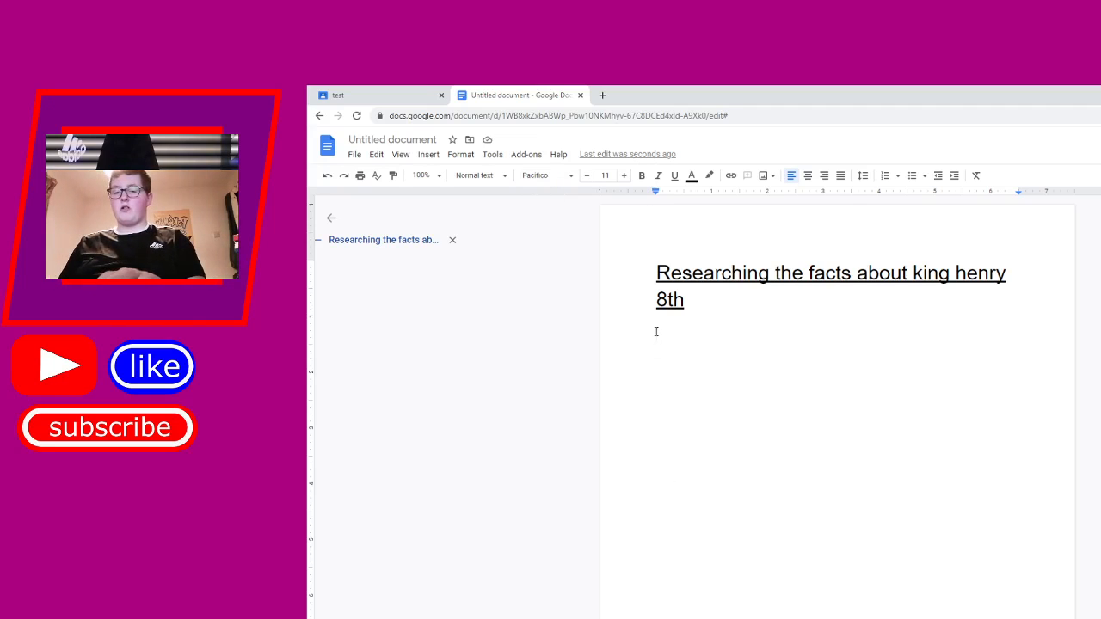
type("ple")
key("BackSpace")
key("BackSpace")
key("BackSpace")
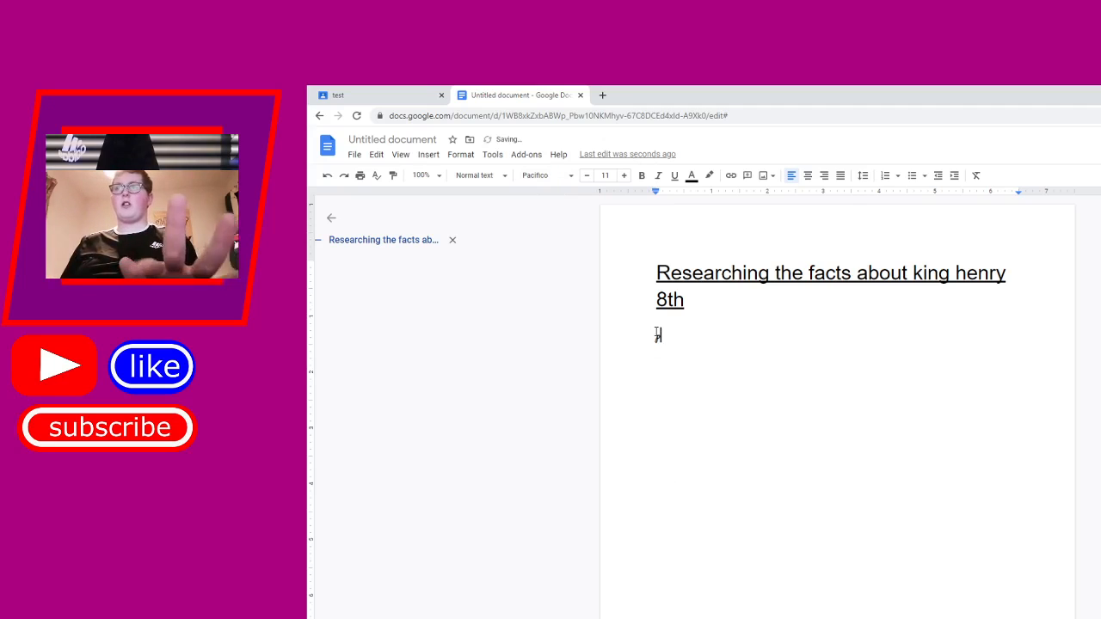
- Enter "Your task today is to research the good and bad things King Henry 8th did during his time on the throne" below the title
type("you")
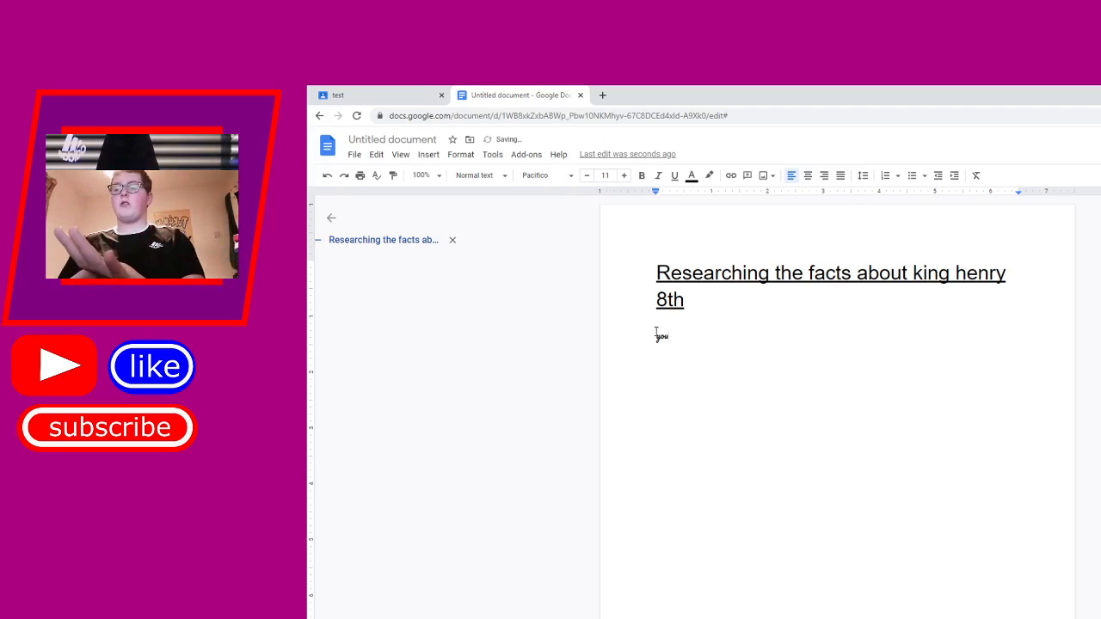
type("r task today is to re")
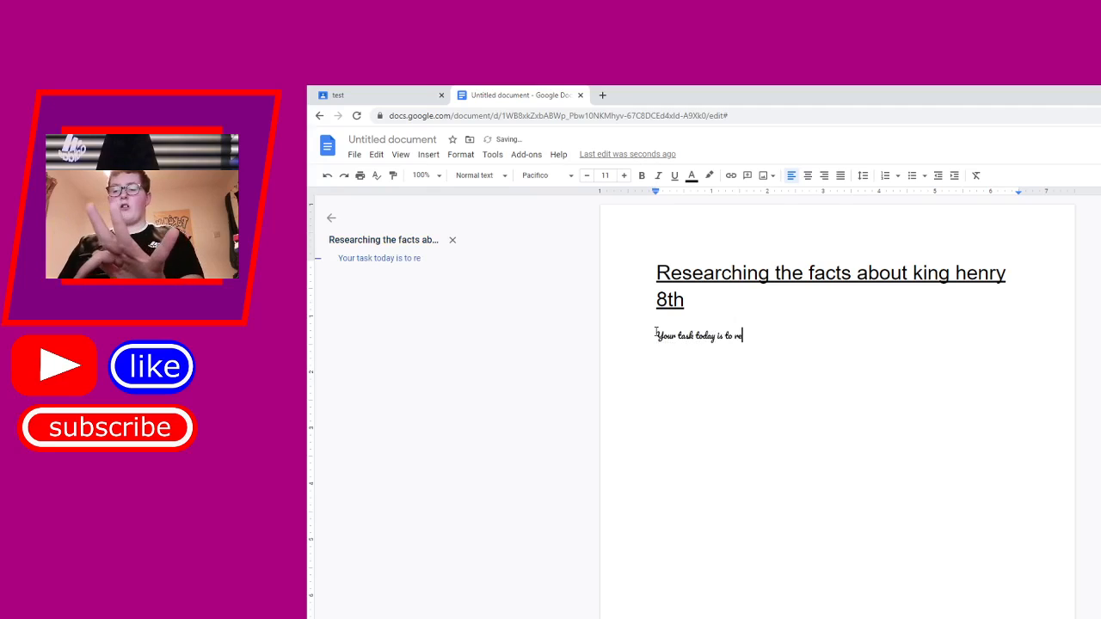
type("search t")
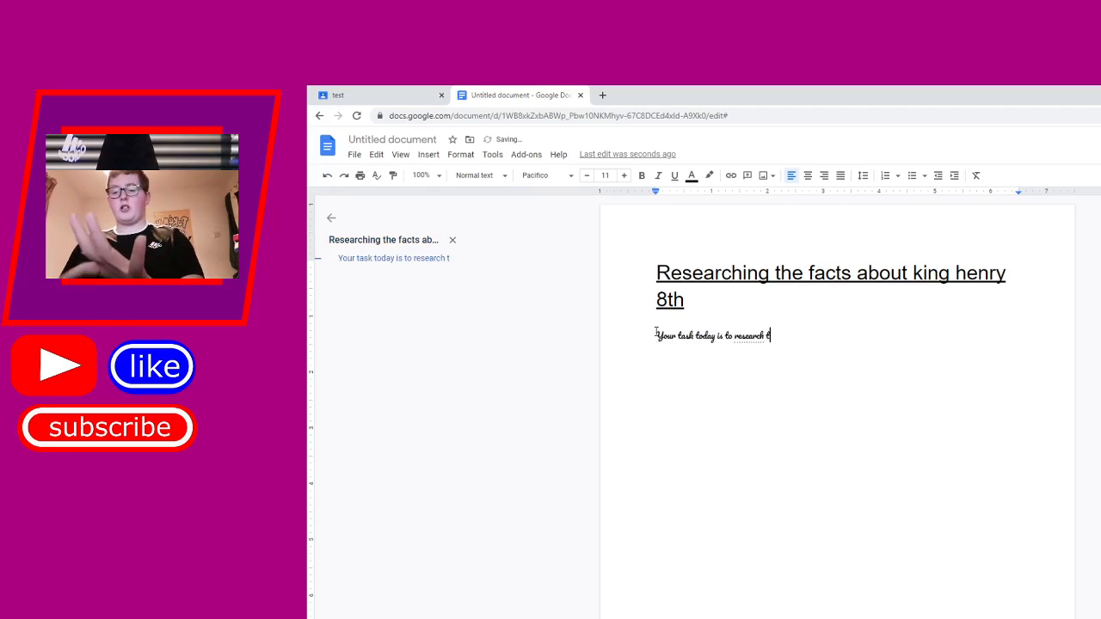
type("he ")
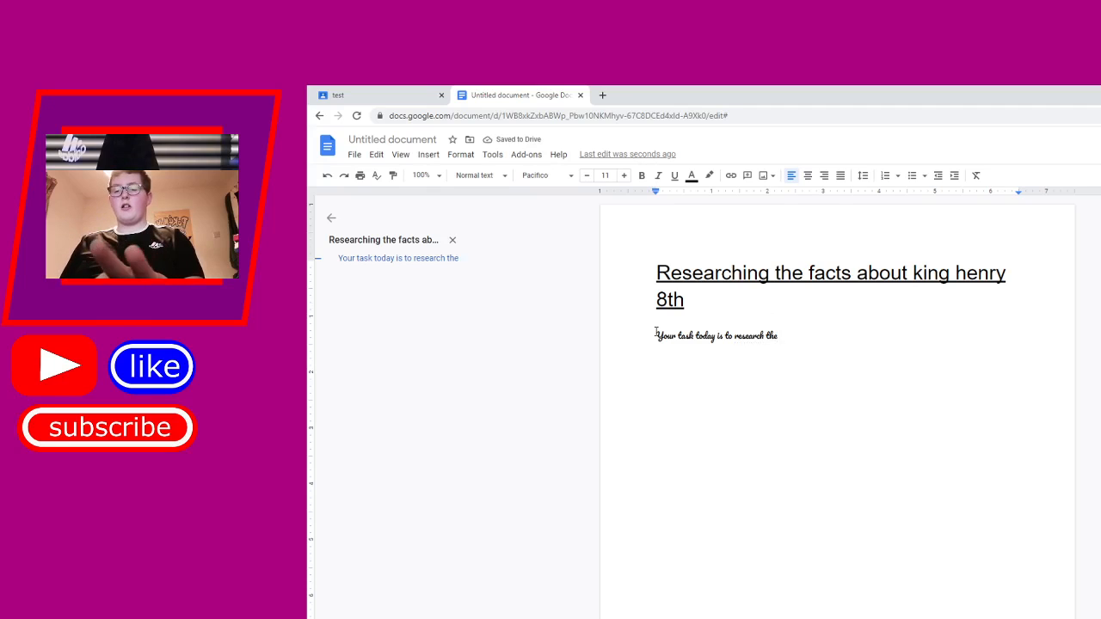
type("good and")
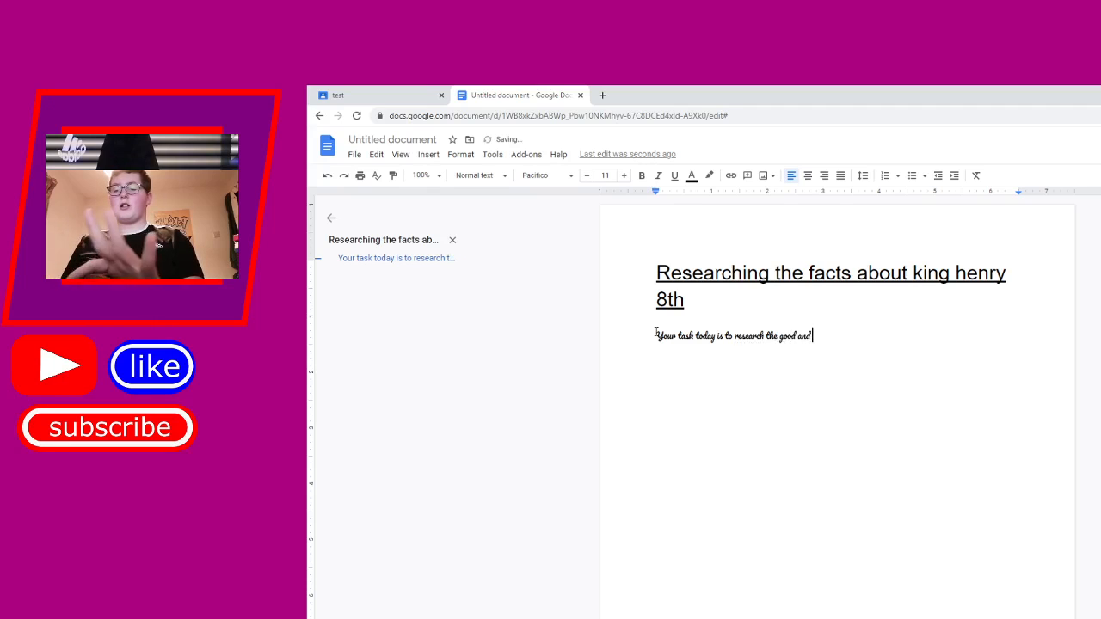
type(" bad thin")
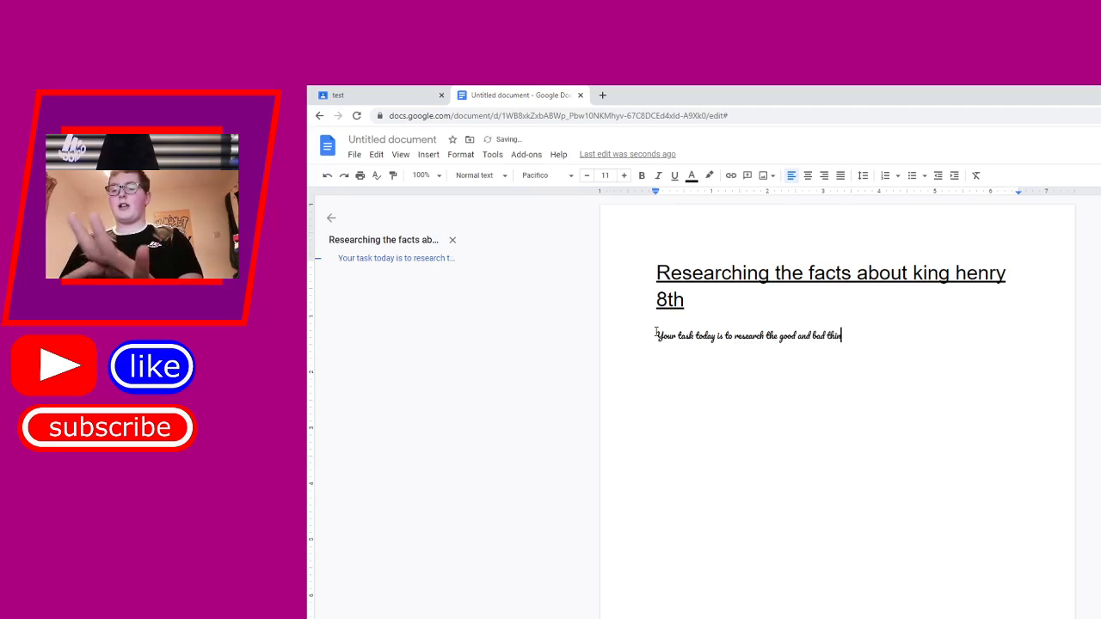
type("gs ")
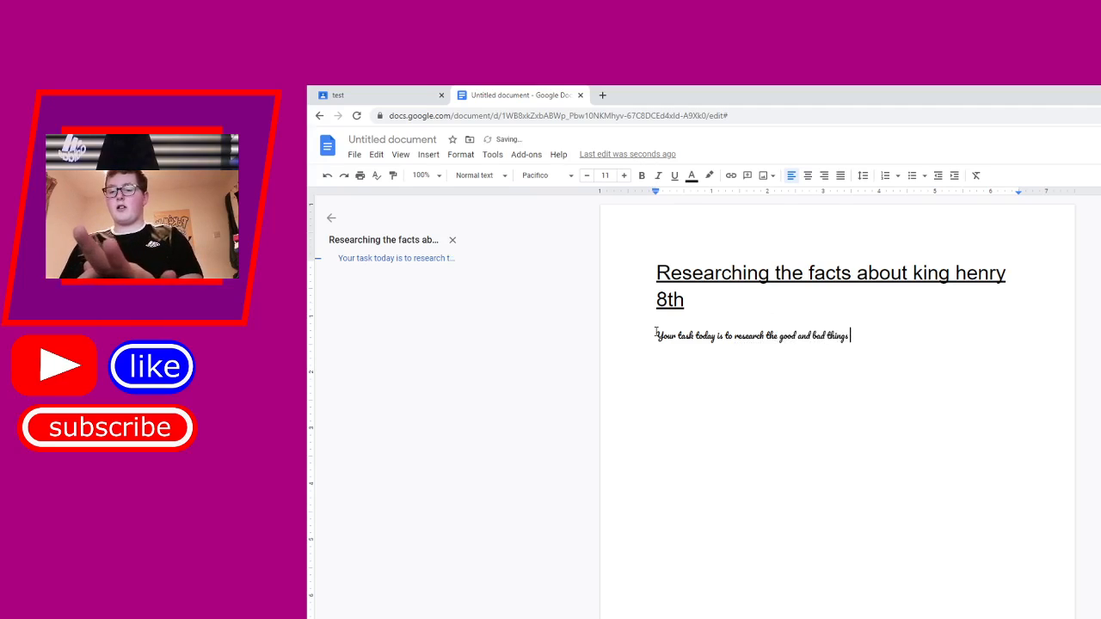
type("Kin")
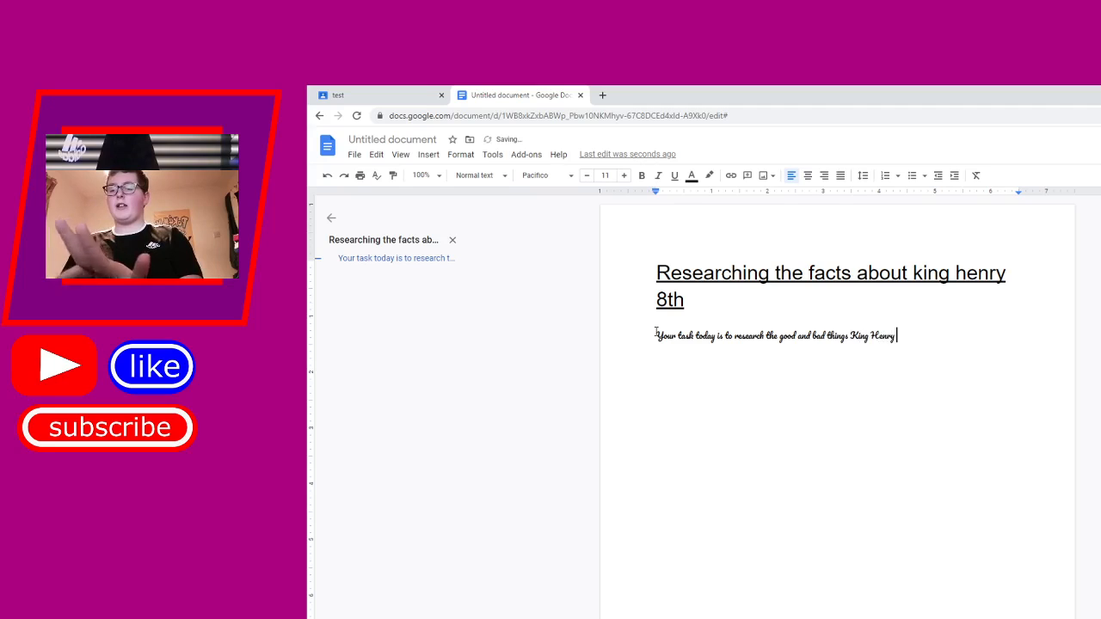
type("g Henry ")
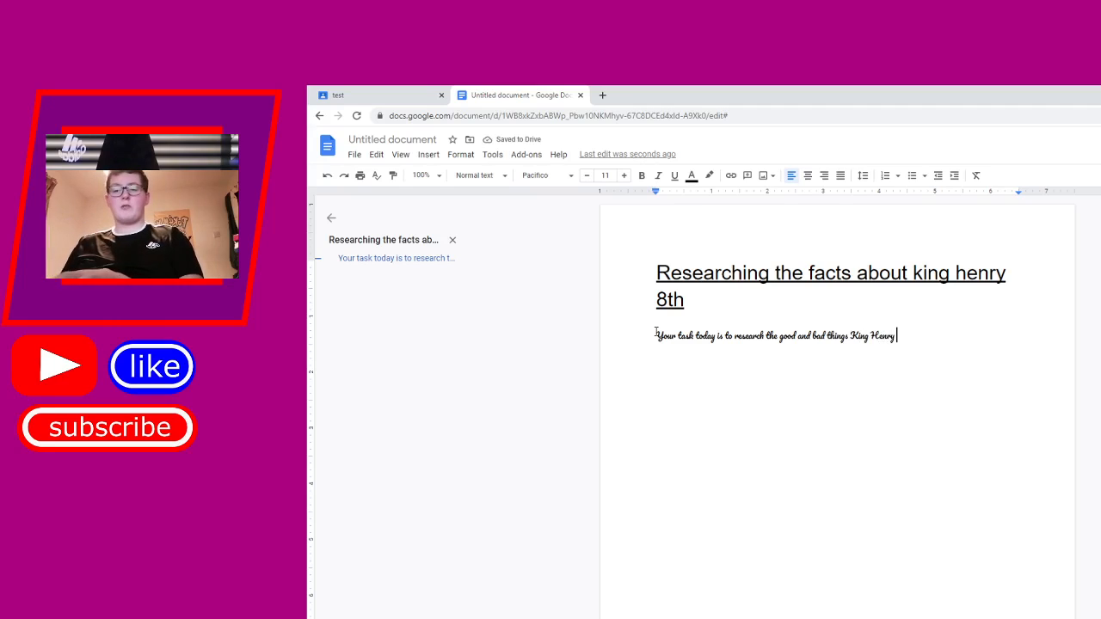
type("8th did dur")
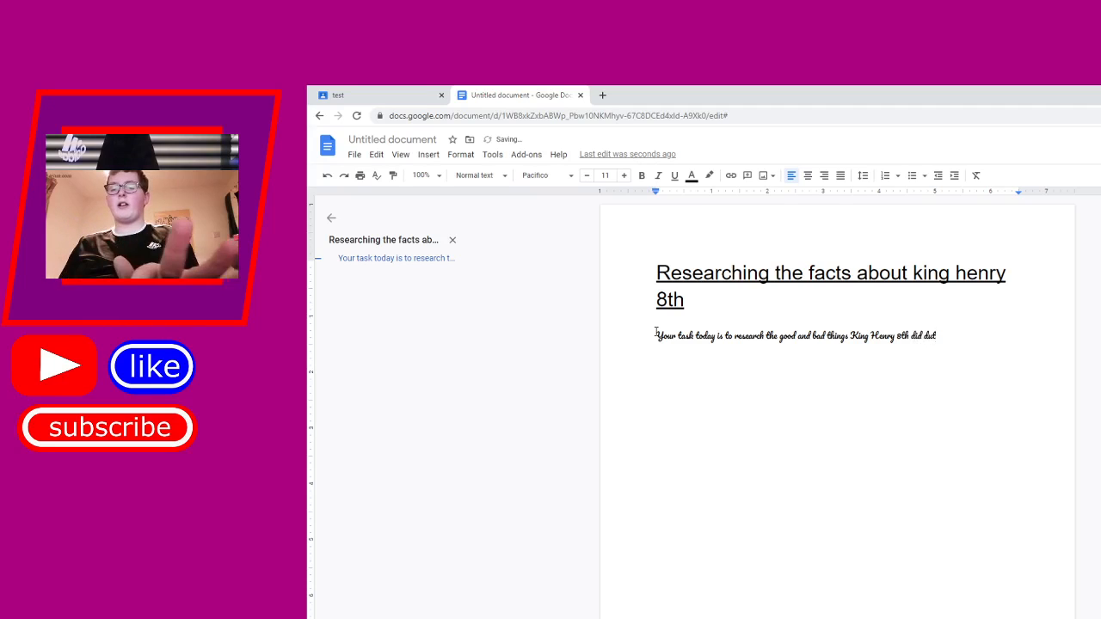
type("ing h")
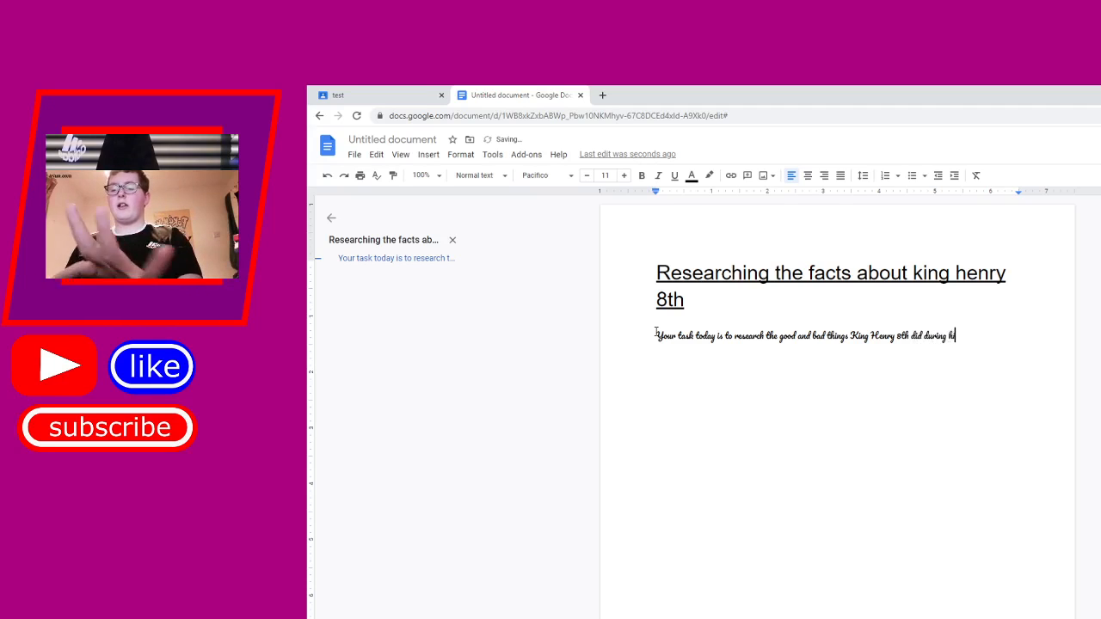
type("is time")
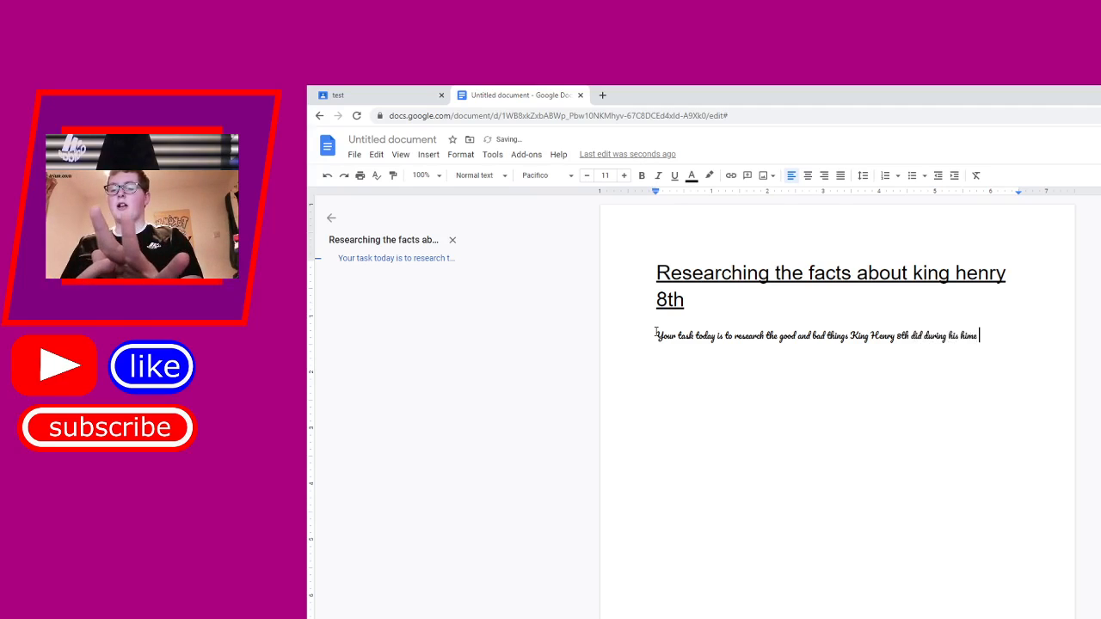
key("BackSpace")
key("BackSpace")
key("BackSpace")
key("BackSpace")
key("BackSpace")
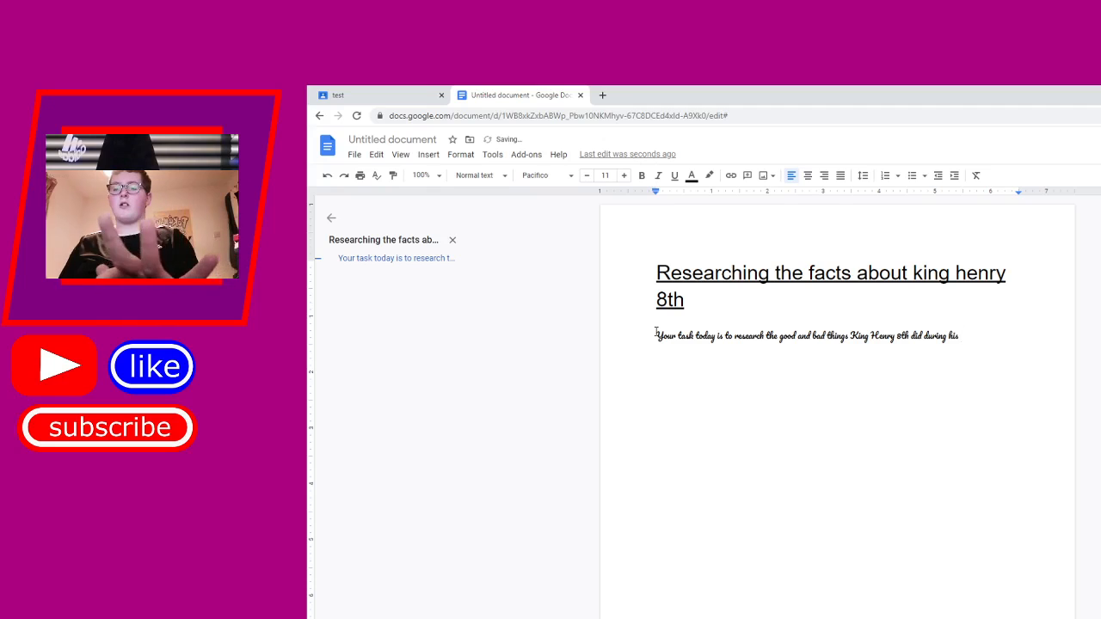
type("time o")
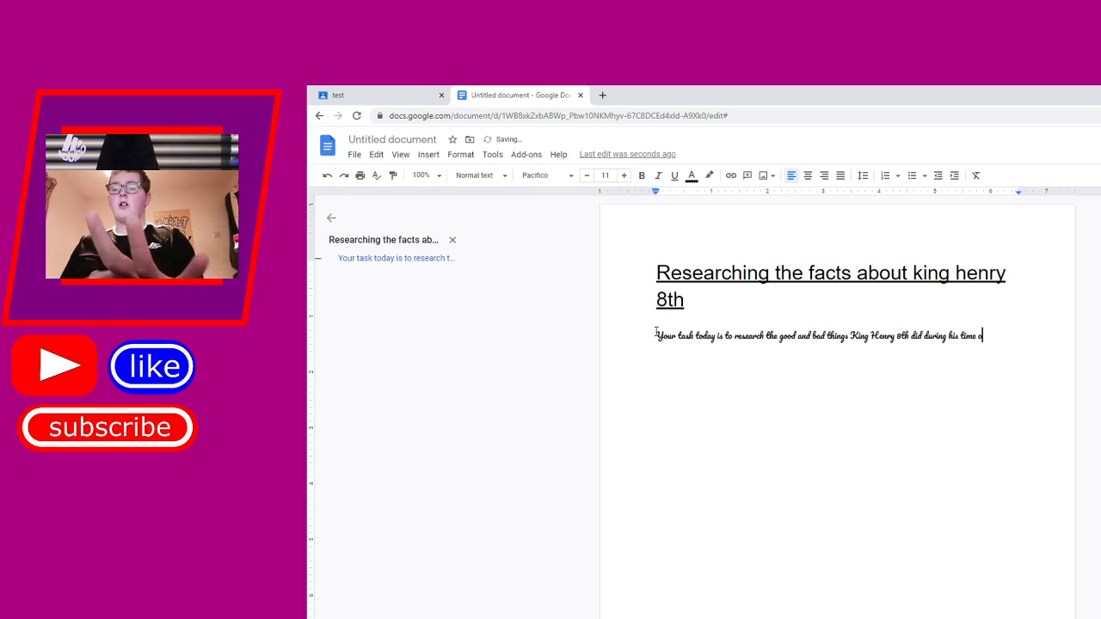
type("n the throne")
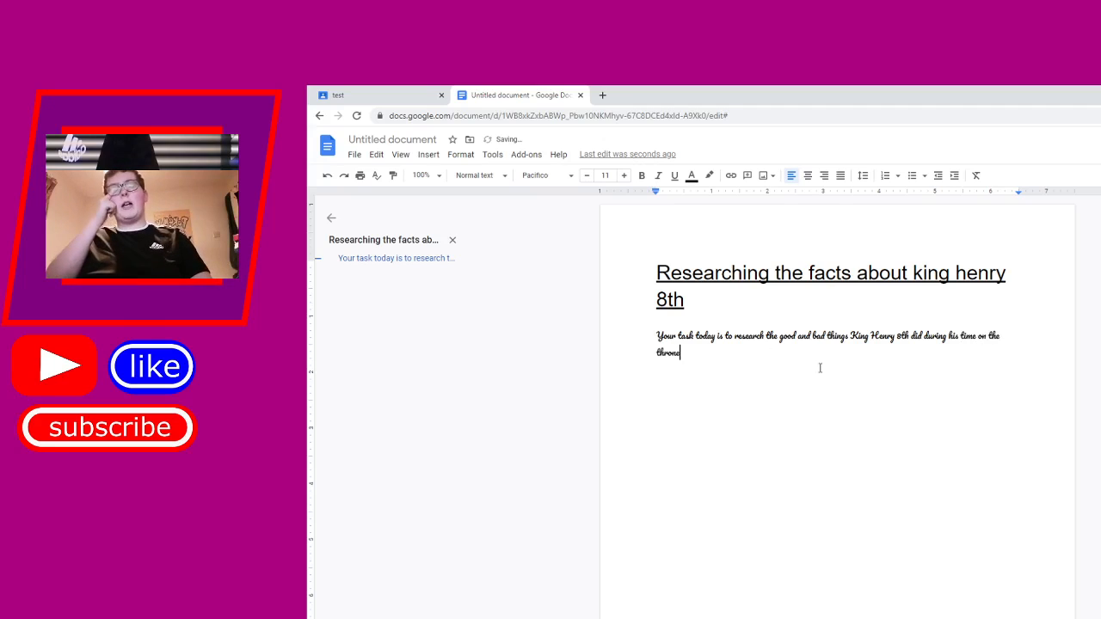
- Select the whole instruction sentence and try bold and underline formatting on it
triple_click(693, 359)
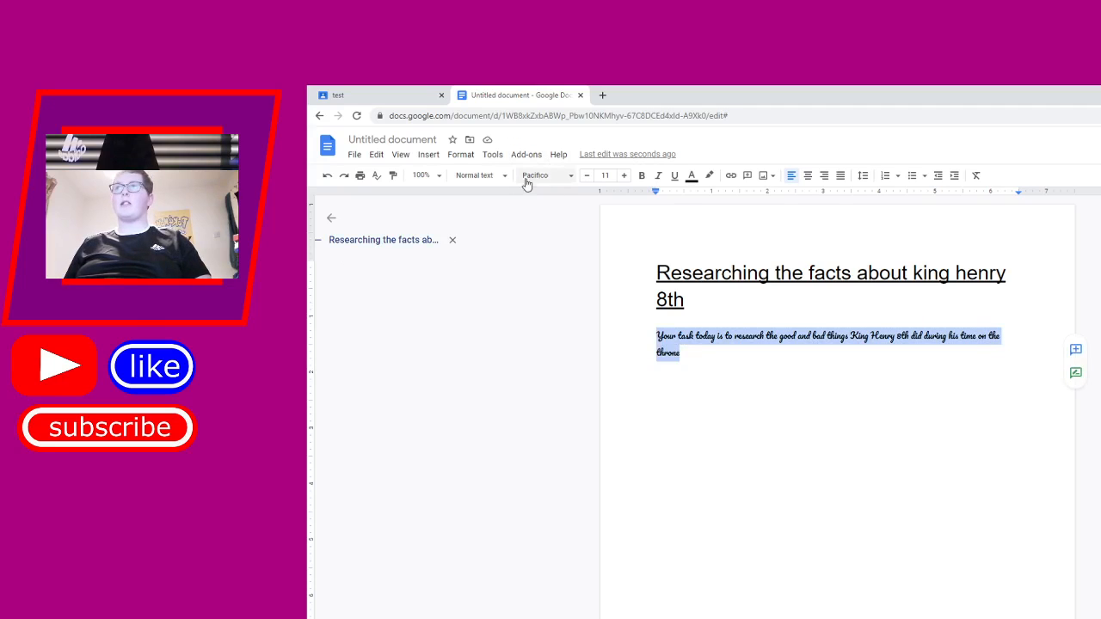
left_click(642, 177)
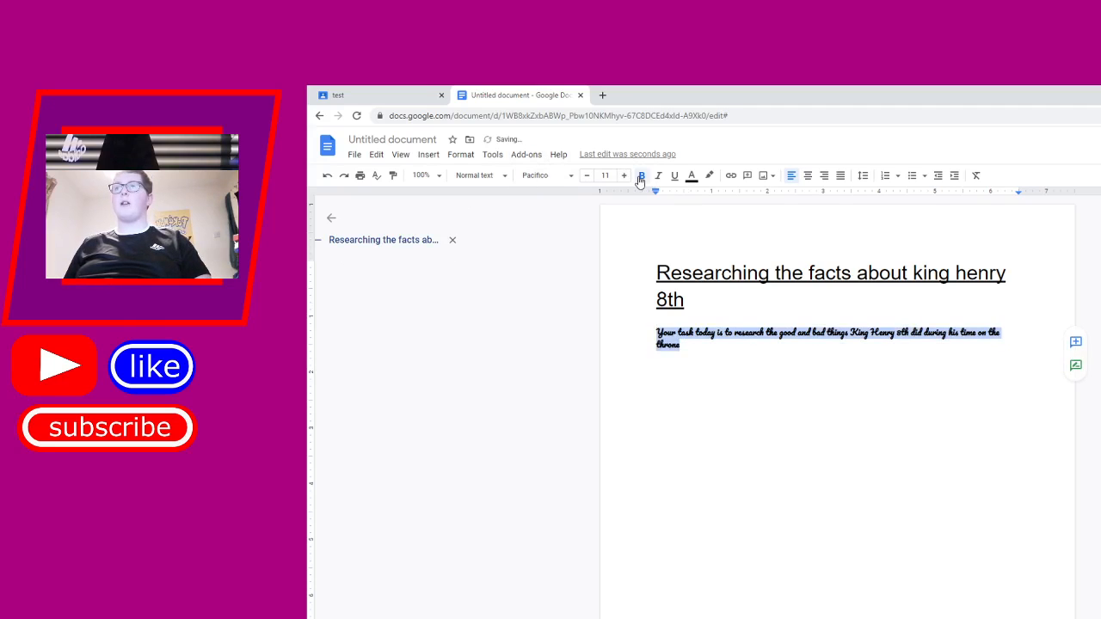
left_click(643, 177)
left_click(677, 176)
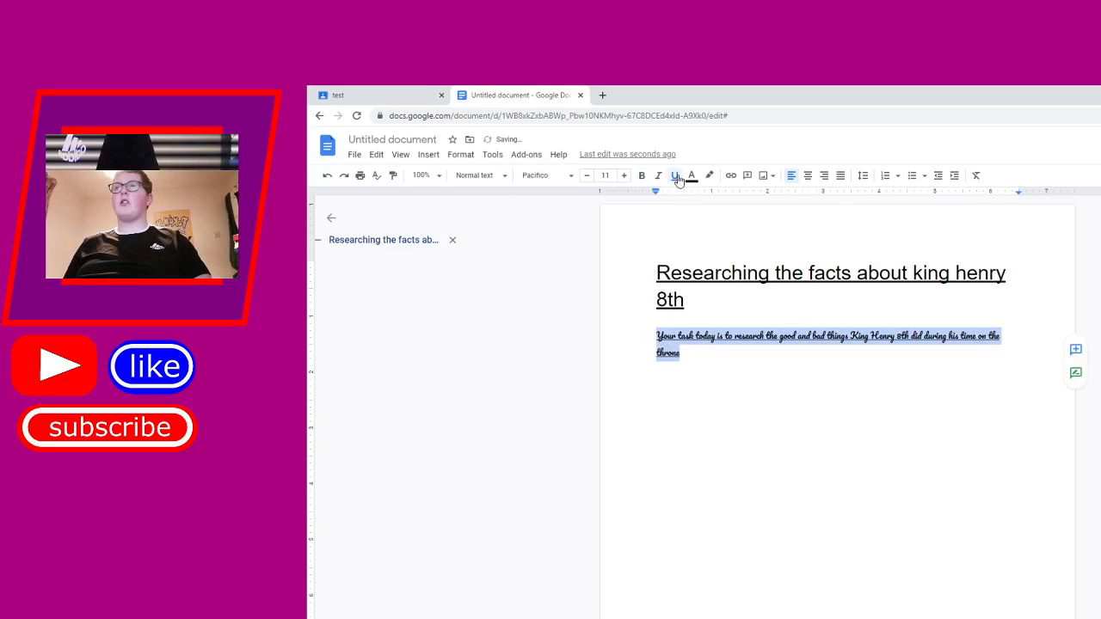
left_click(677, 176)
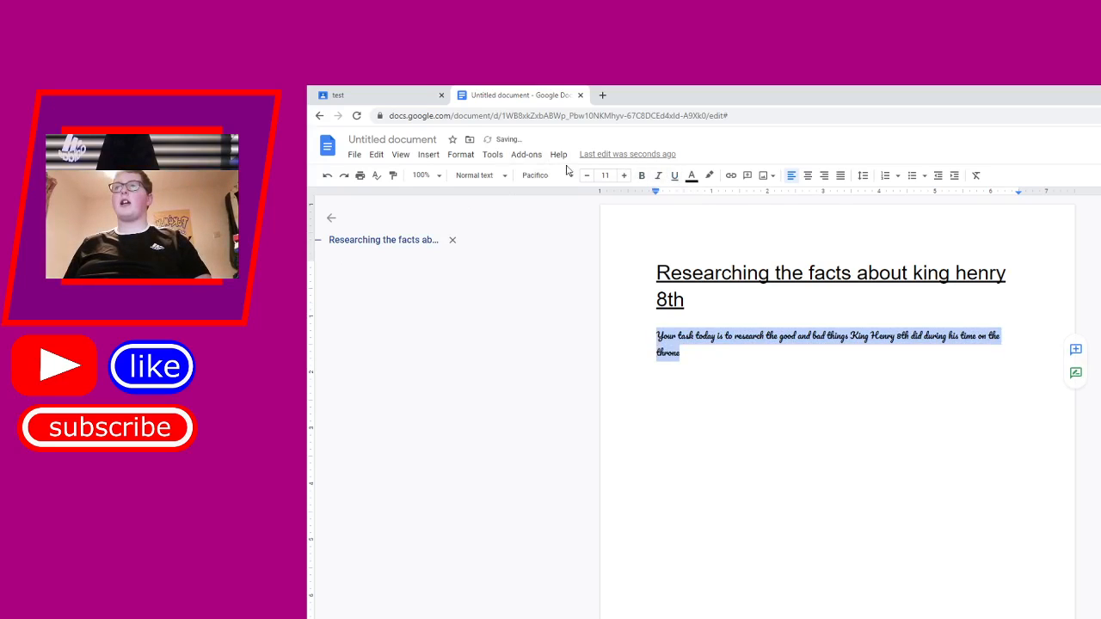
- Set the font size of the selected instruction sentence to 24
left_click(610, 175)
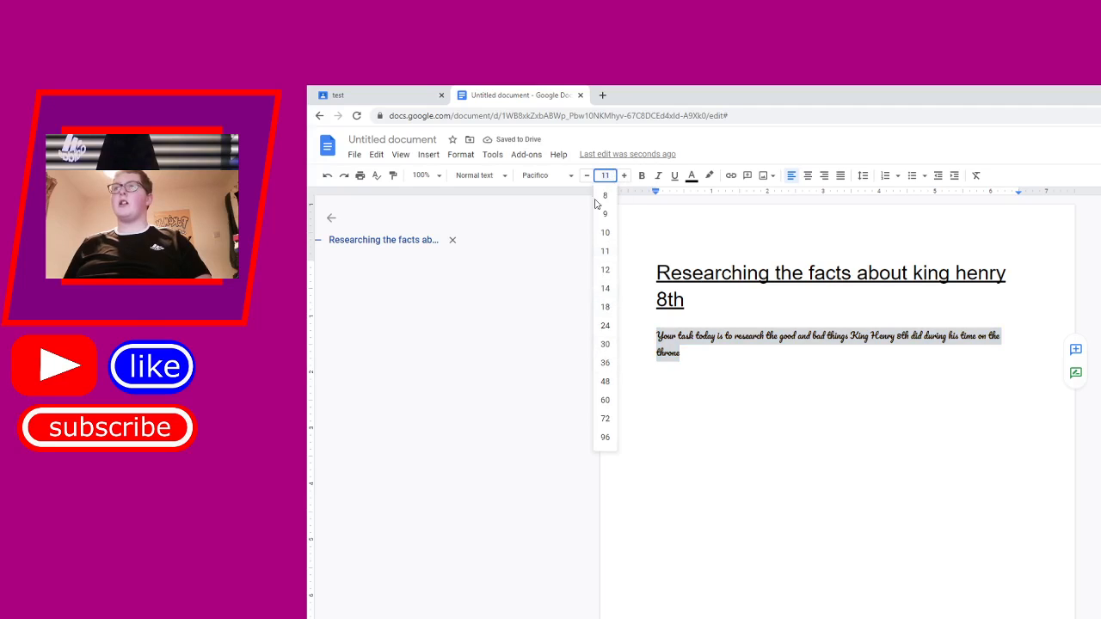
left_click(605, 327)
- End the instruction sentence with a full stop and start a new line after one blank line
left_click(792, 471)
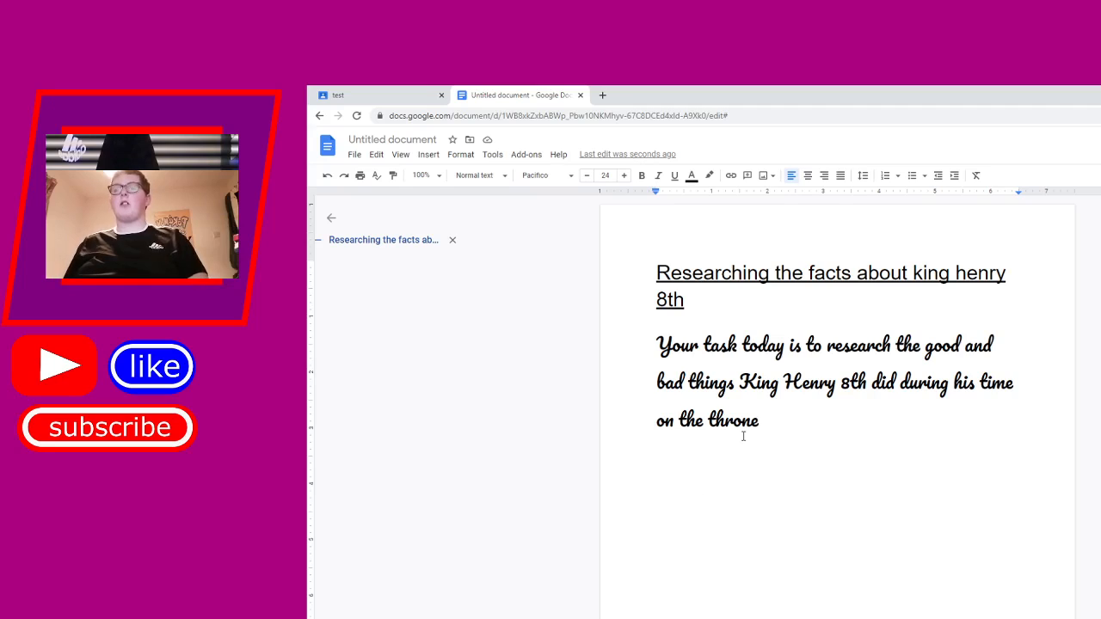
type(".")
key("Return")
key("Return")
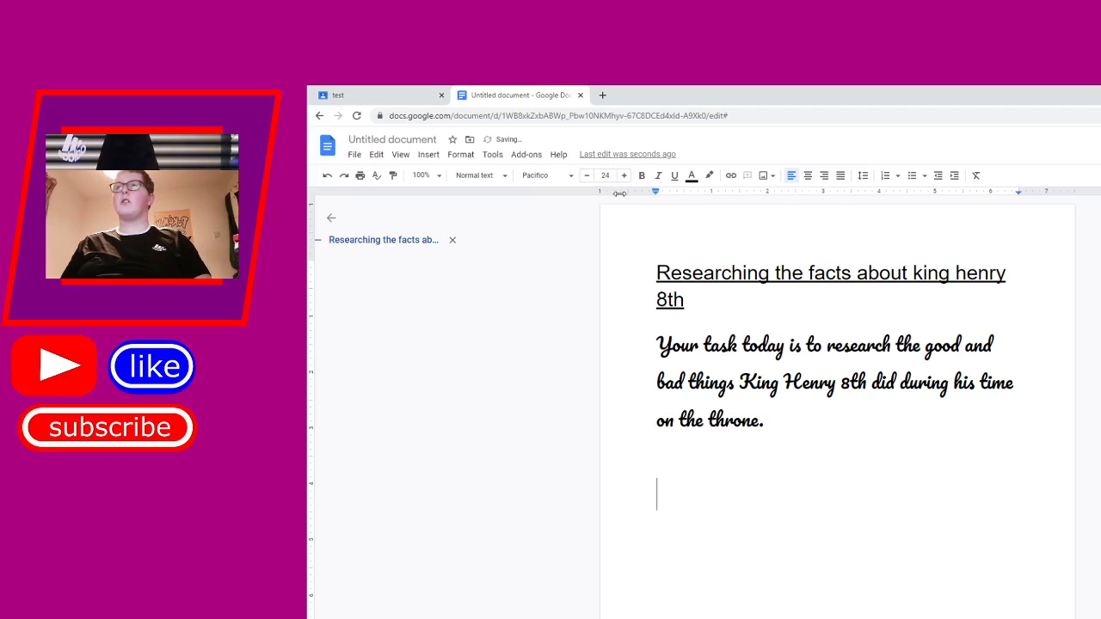
- Insert a 2 x 2 table on the empty line below the instruction sentence
left_click(426, 158)
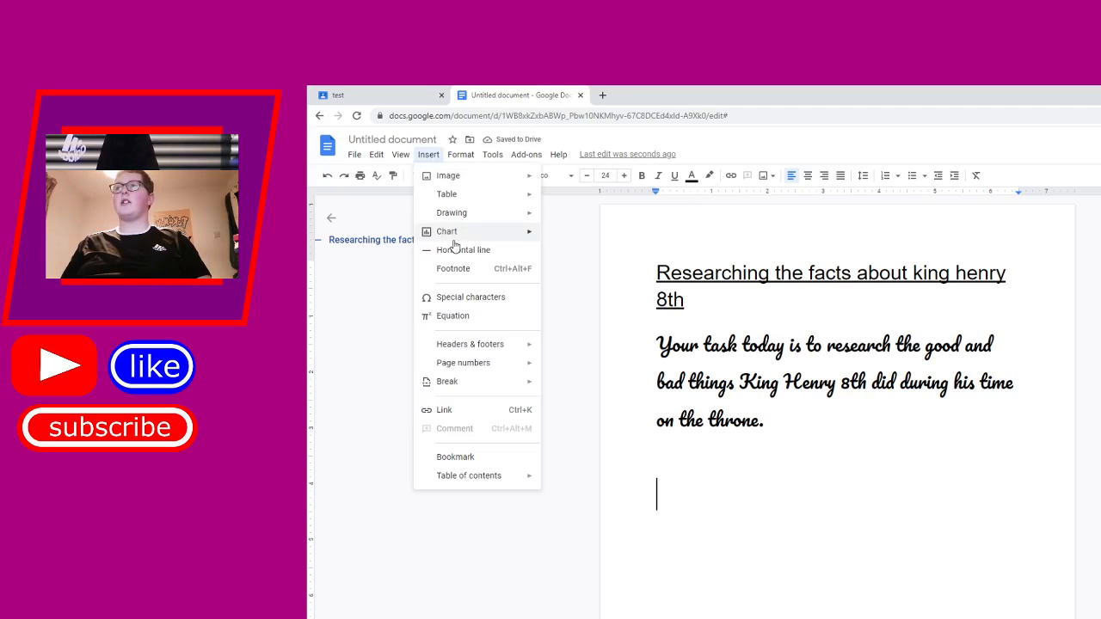
mouse_move(447, 236)
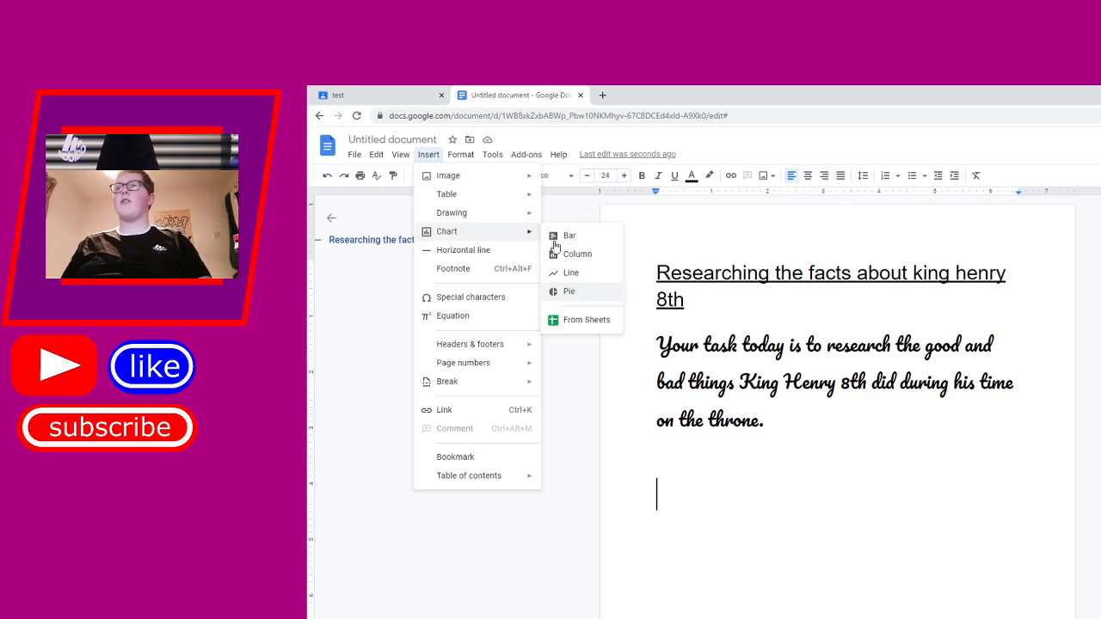
mouse_move(476, 201)
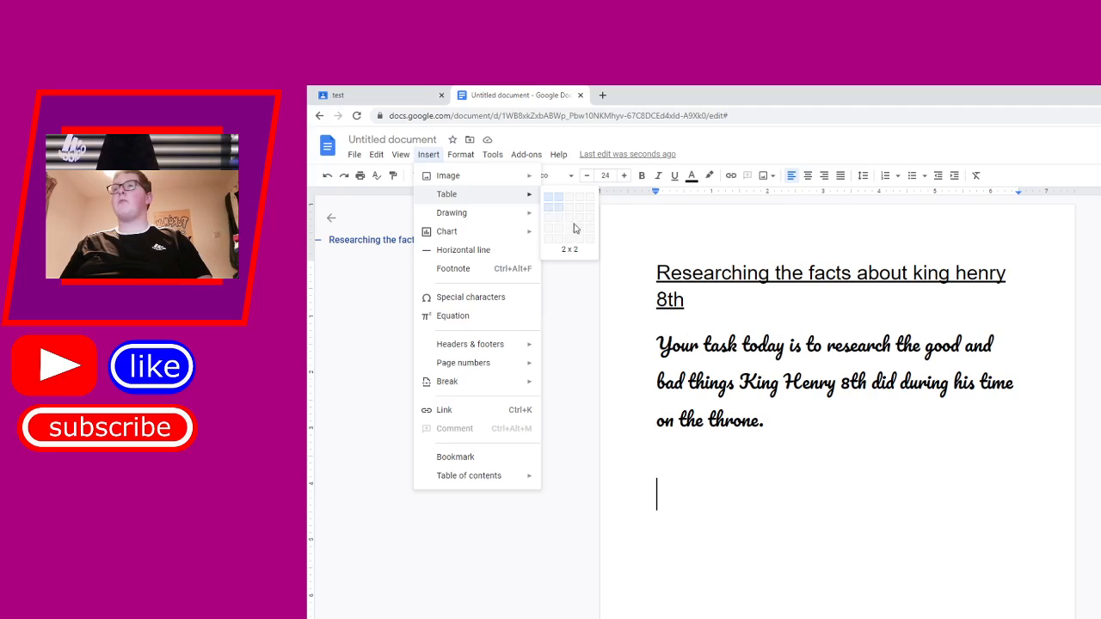
left_click(570, 222)
- Make the table's bottom row several times taller than the top row, keeping it on the first page, and try to shrink the top row
scroll(818, 516, "down", 2)
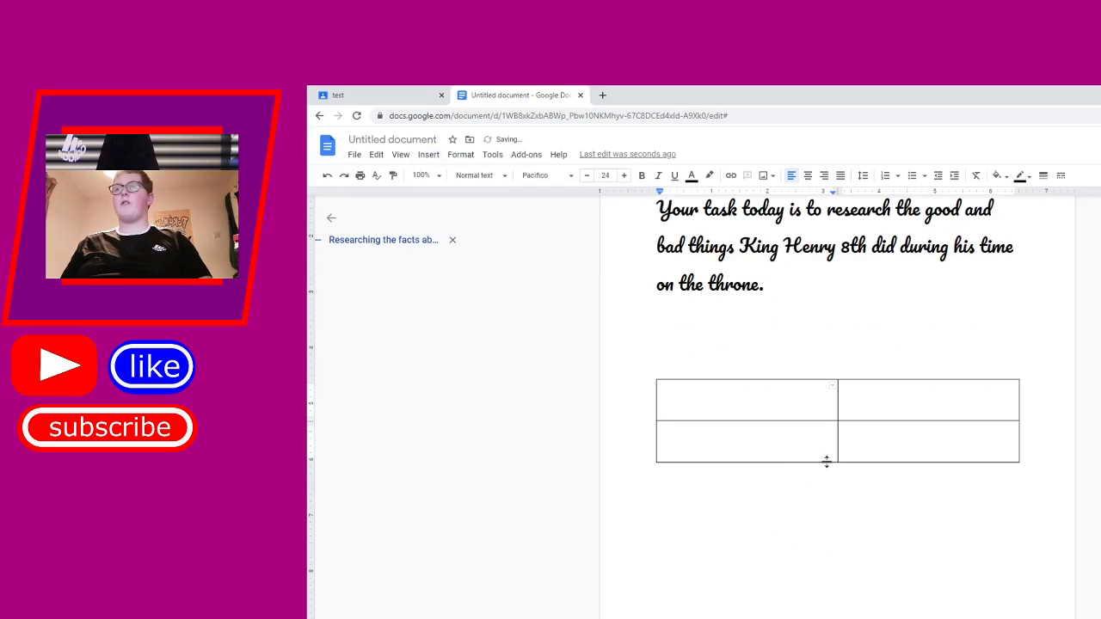
left_click_drag(828, 469, 838, 618)
scroll(819, 566, "down", 7)
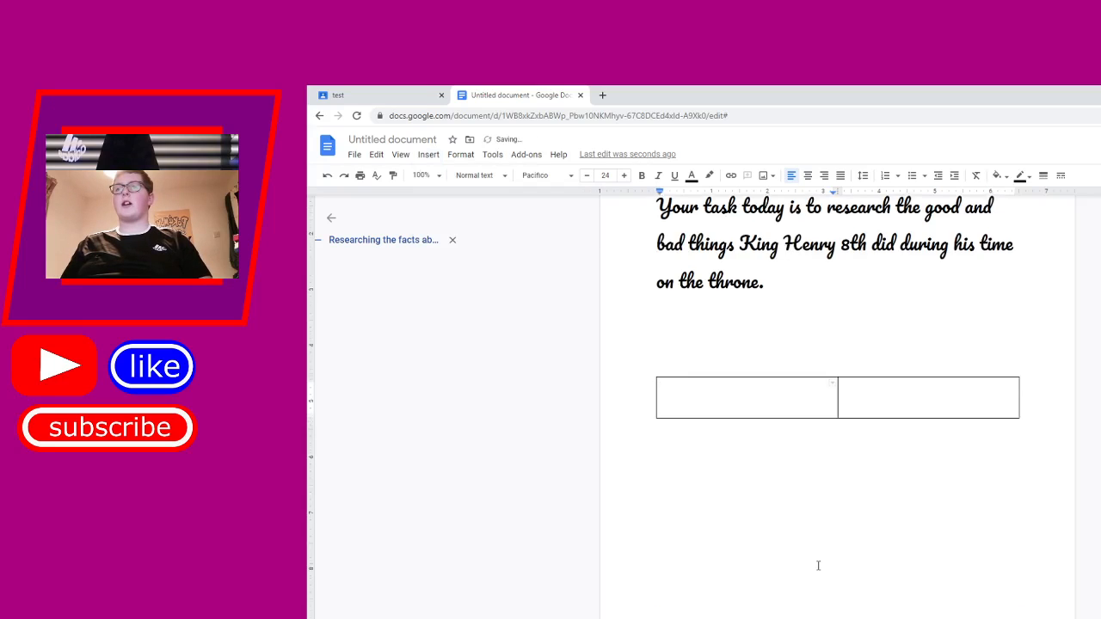
scroll(820, 568, "up", 3)
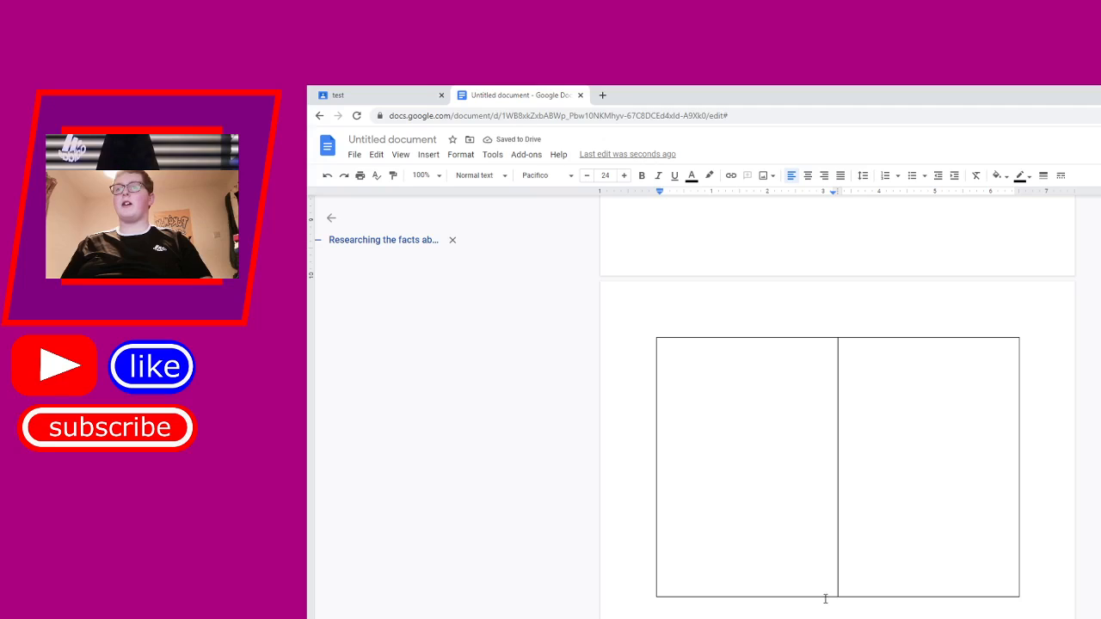
left_click(824, 595)
left_click_drag(823, 592, 824, 518)
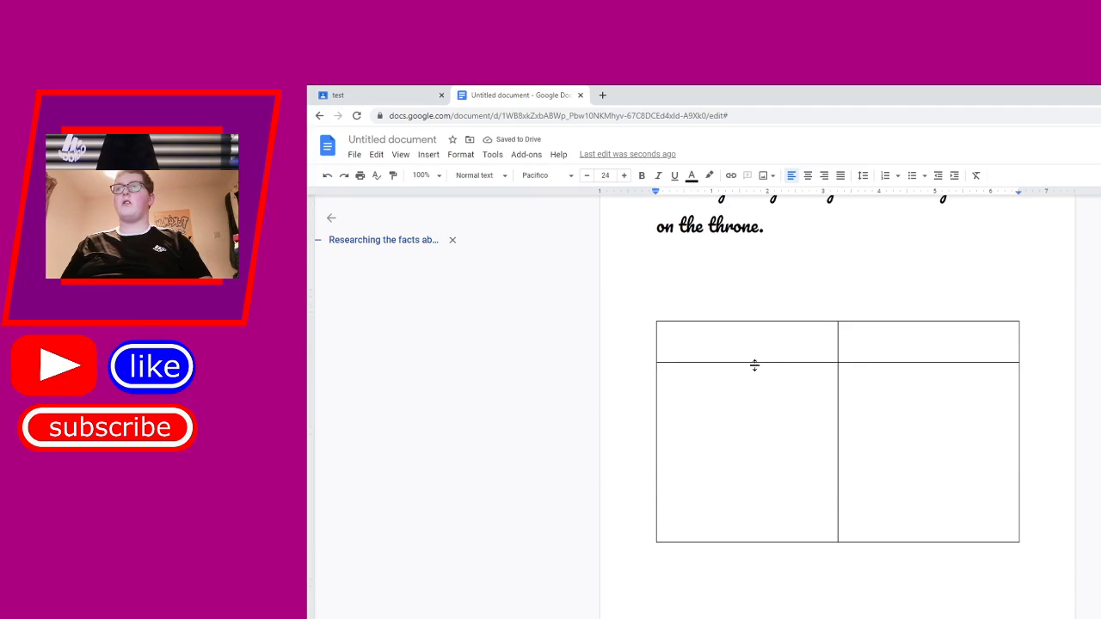
left_click_drag(753, 364, 752, 347)
- Enter "Good points" as the heading in the first cell of the table's top row
left_click(784, 341)
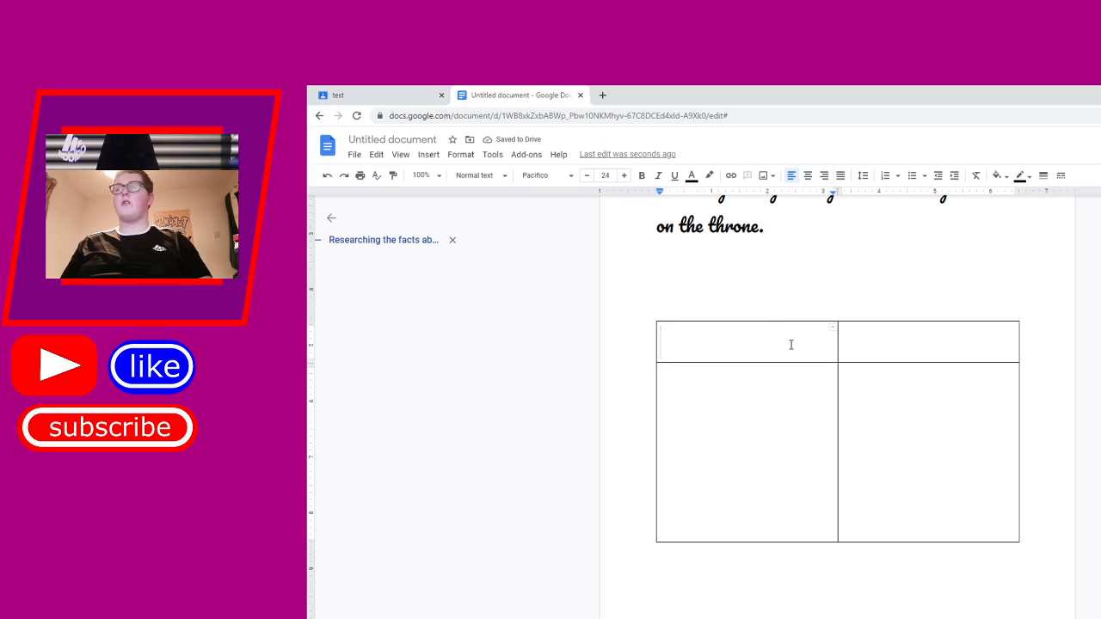
type("goo")
key("BackSpace")
key("BackSpace")
key("BackSpace")
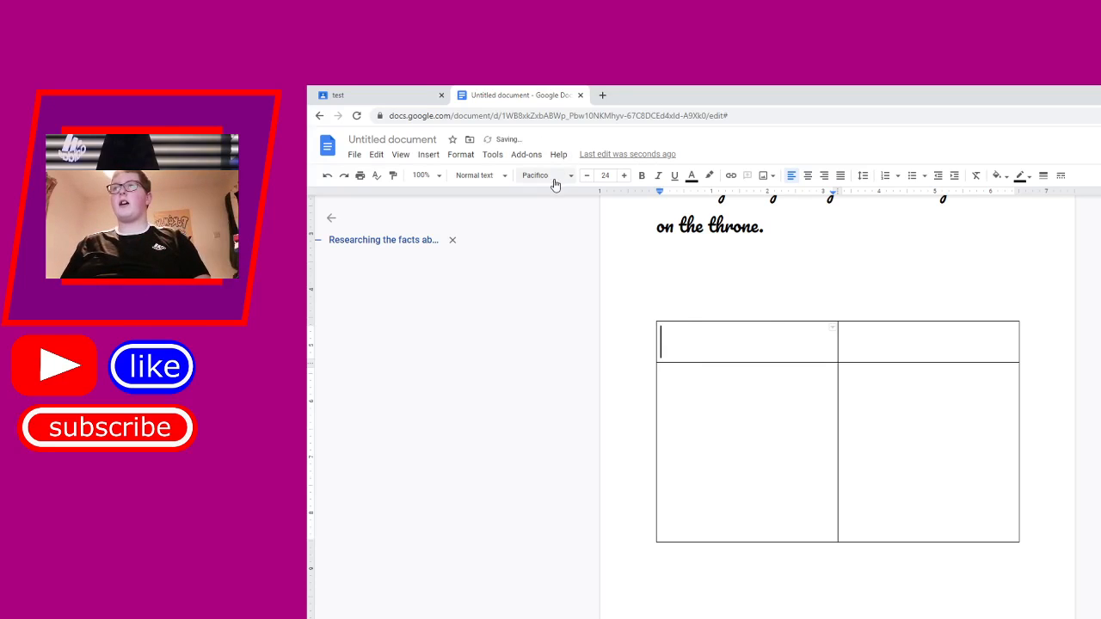
type("d")
key("BackSpace")
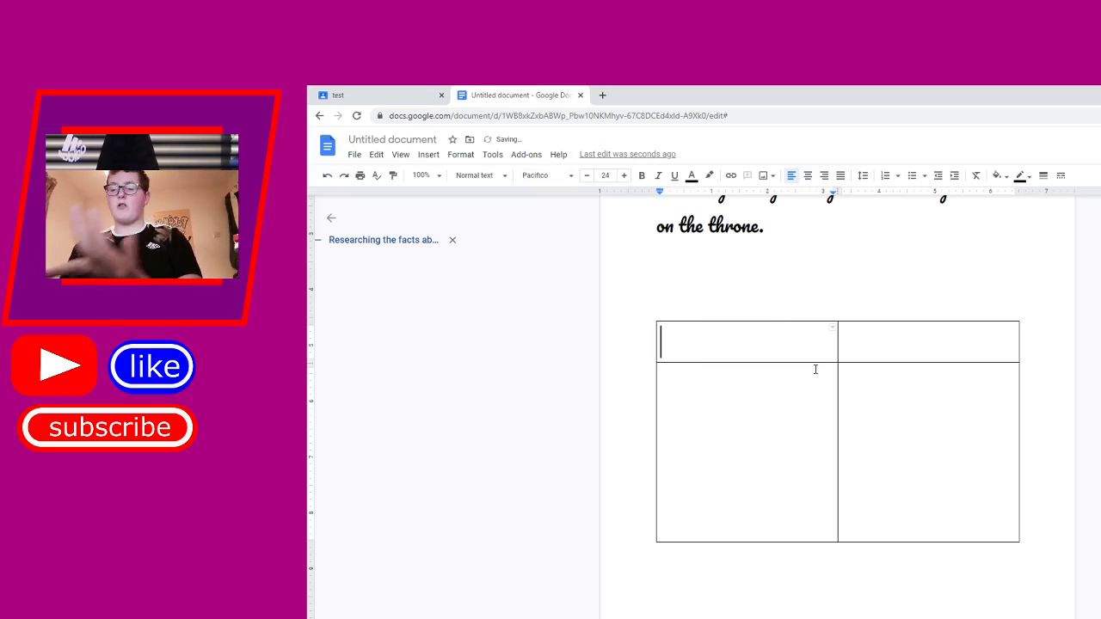
type("Good")
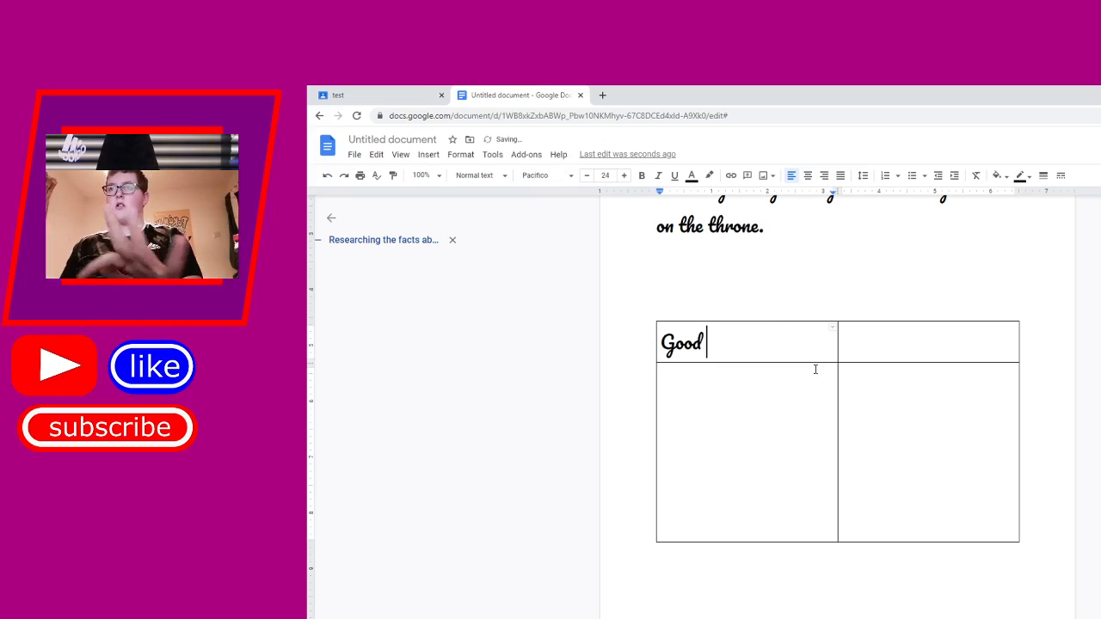
type(" points")
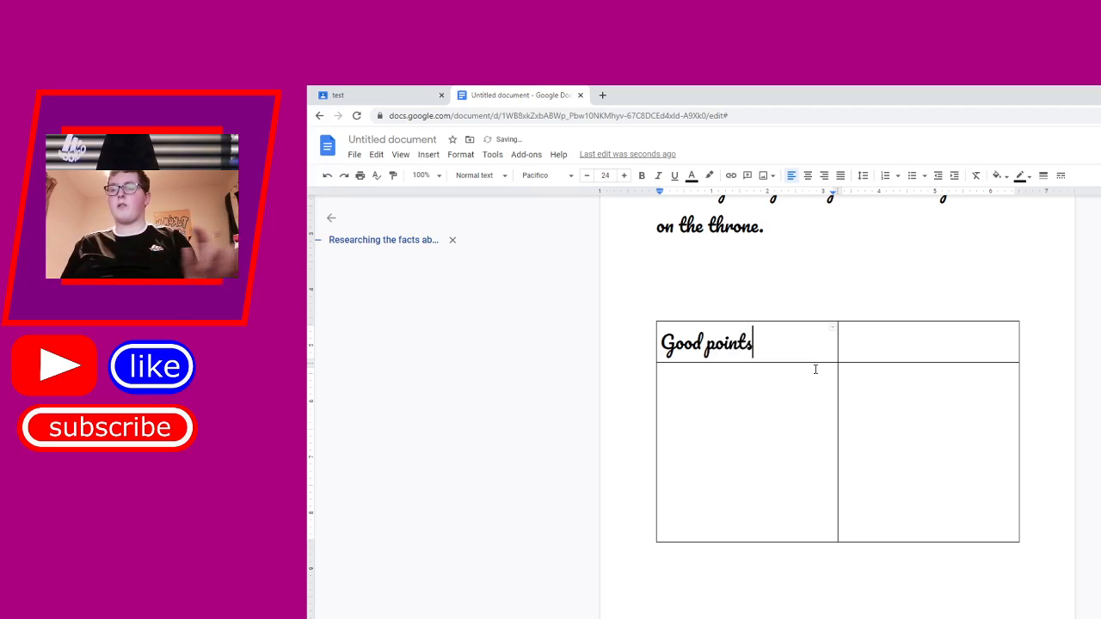
- Enter "Bad points" as the heading in the second cell of the table's top row
left_click(880, 340)
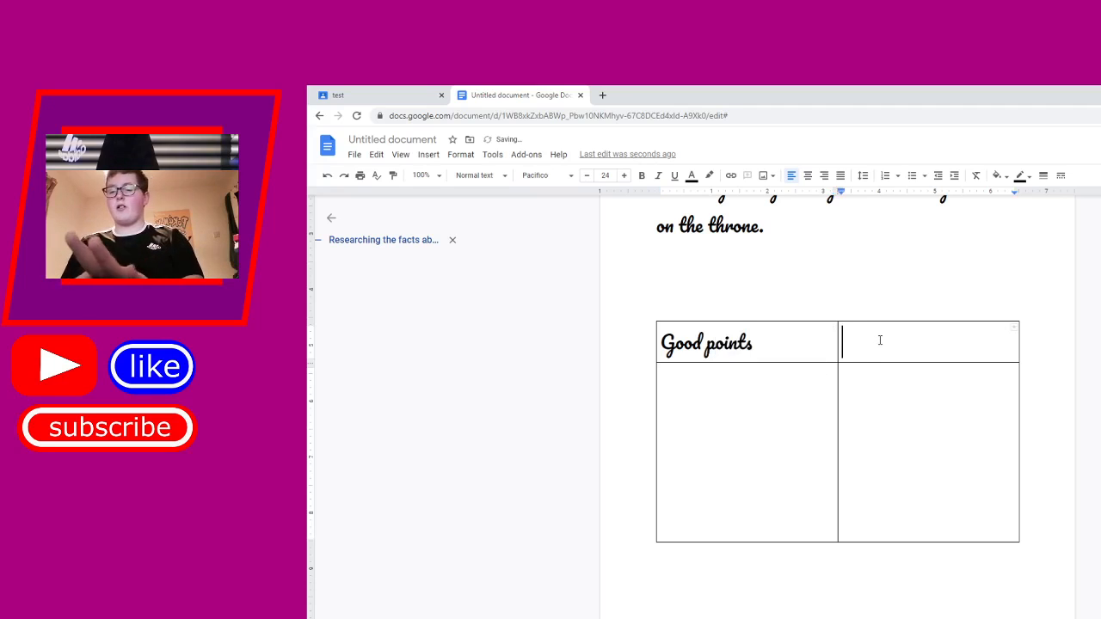
type("Bad")
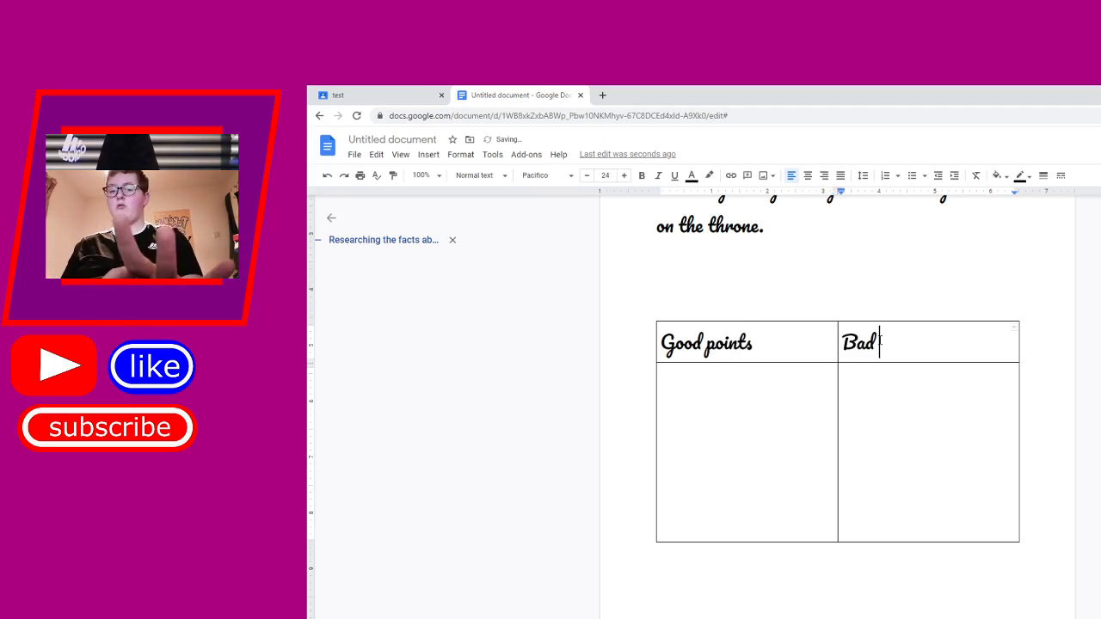
type(" points")
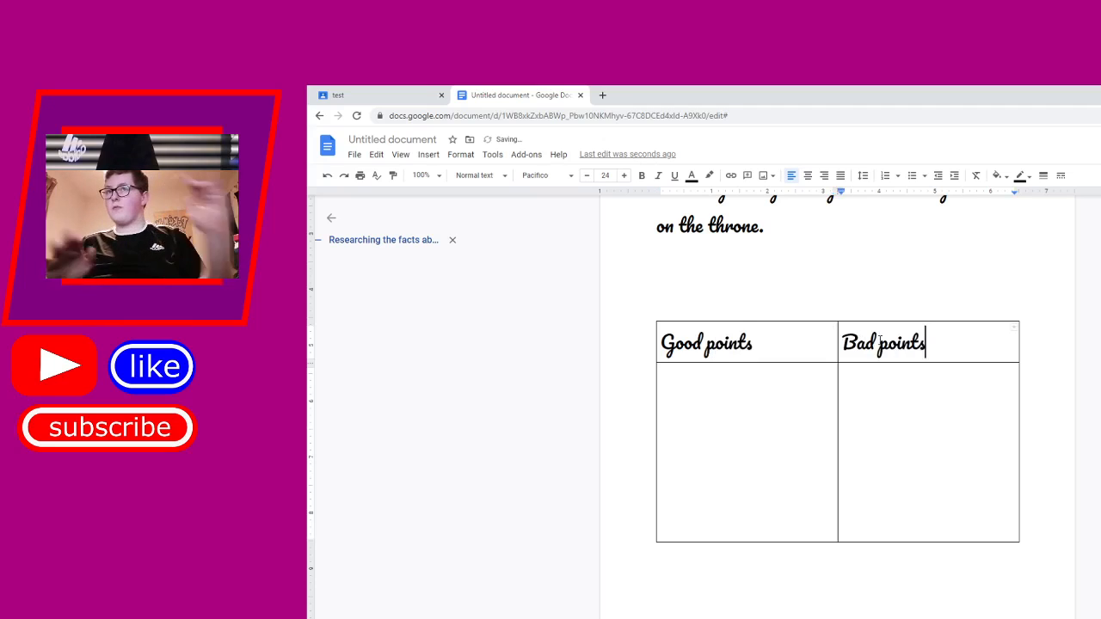
scroll(880, 341, "up", 3)
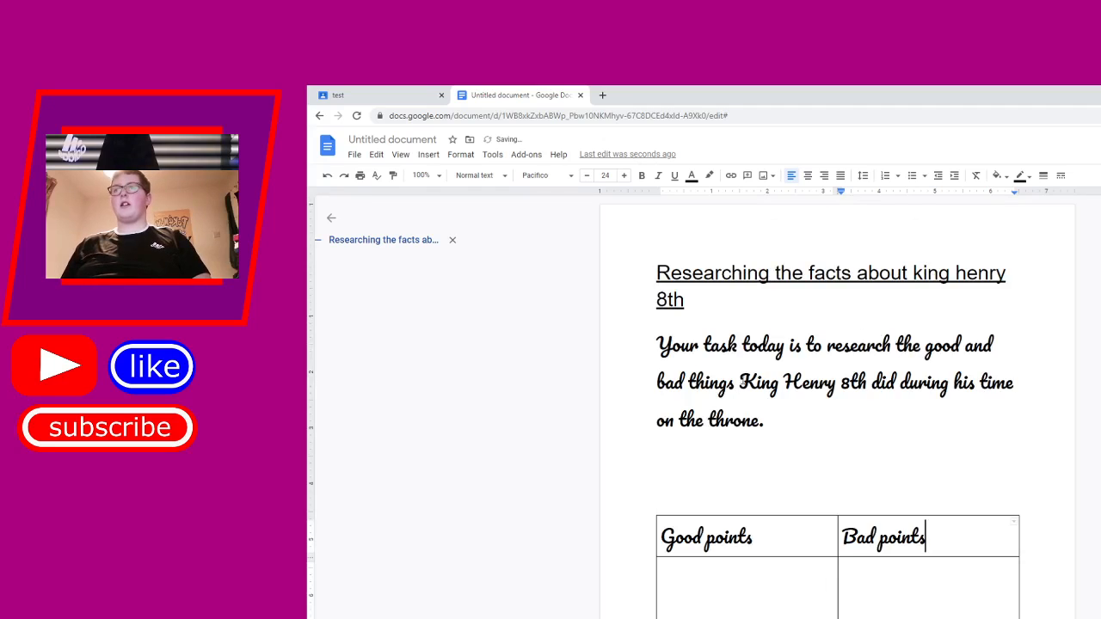
scroll(708, 470, "down", 3)
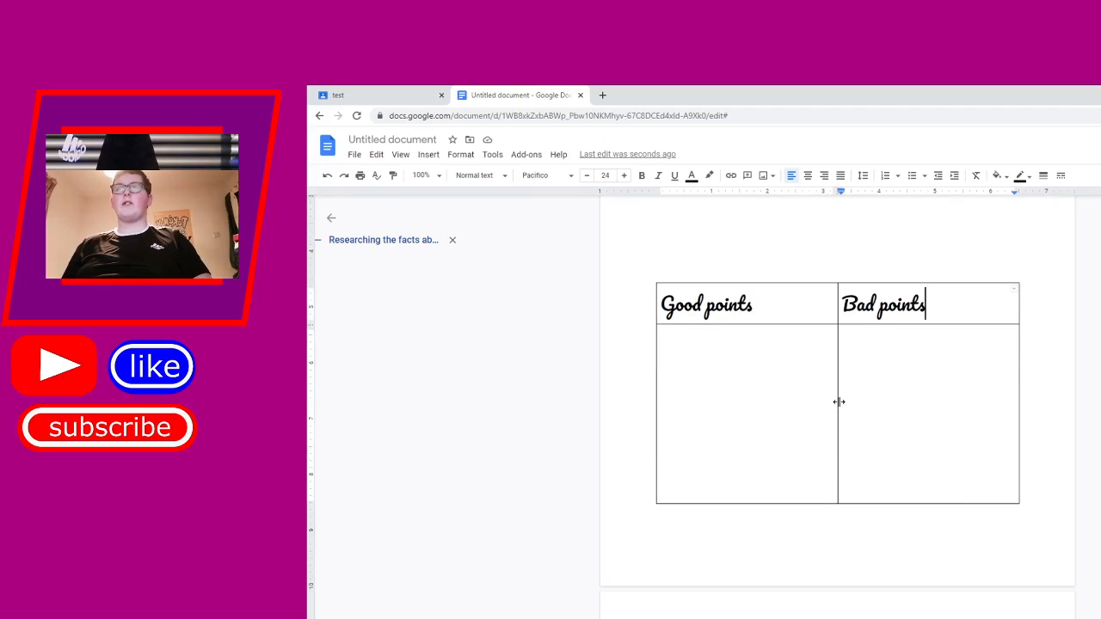
scroll(850, 361, "up", 3)
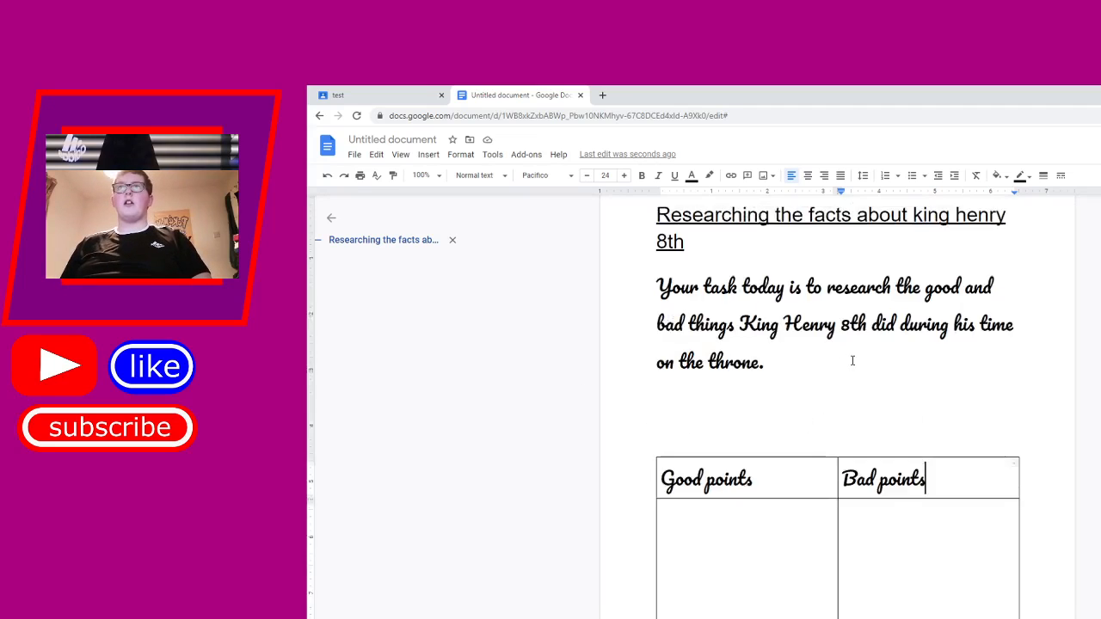
scroll(816, 398, "down", 3)
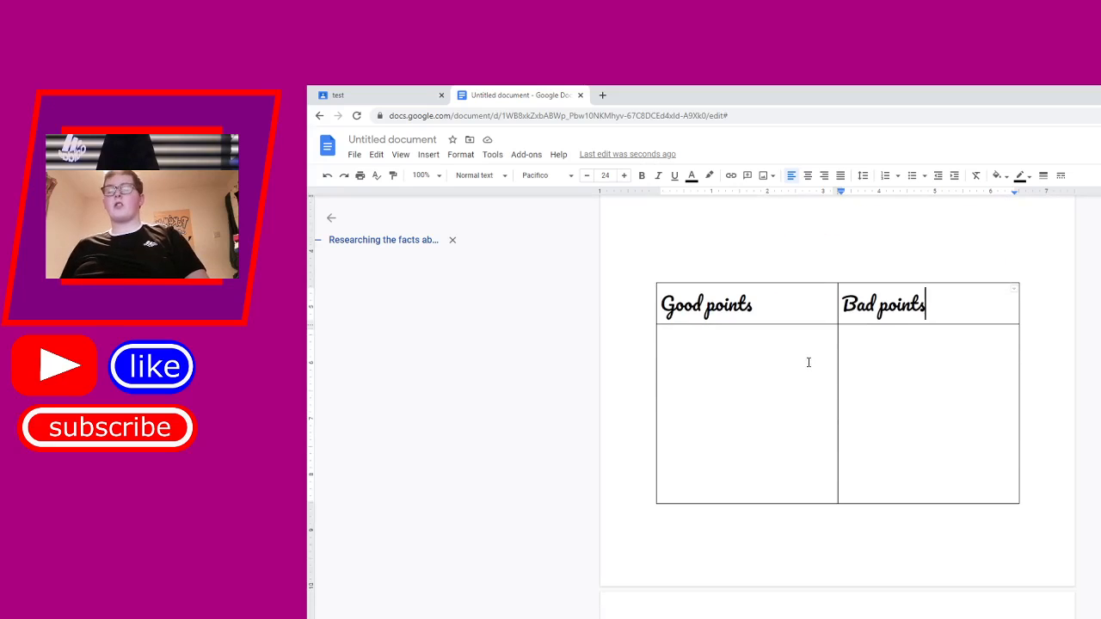
scroll(813, 361, "down", 3)
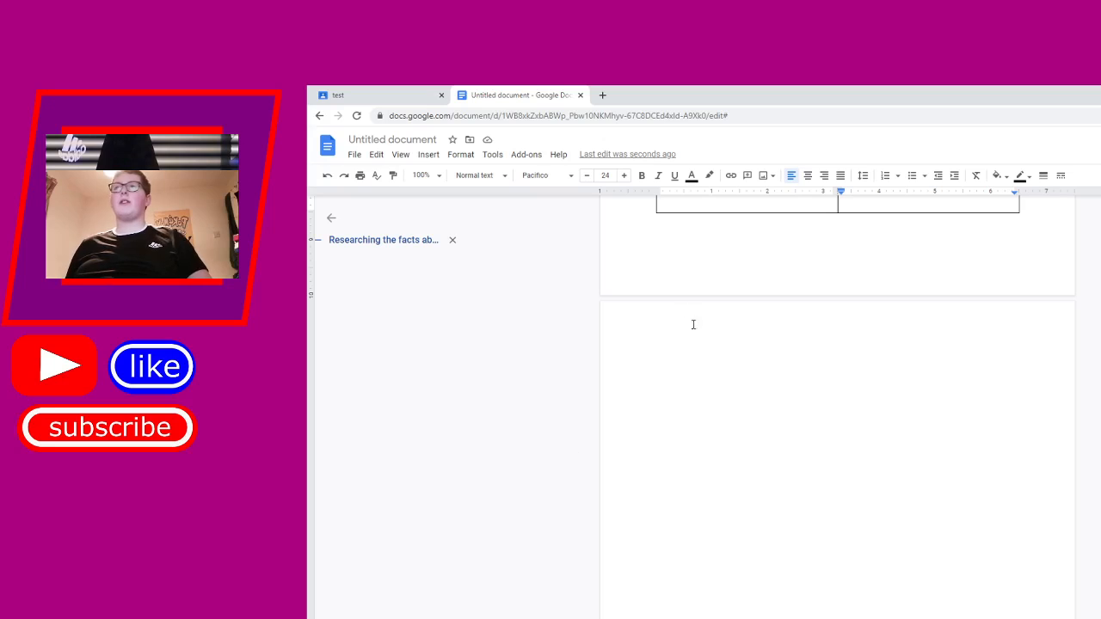
scroll(699, 340, "up", 3)
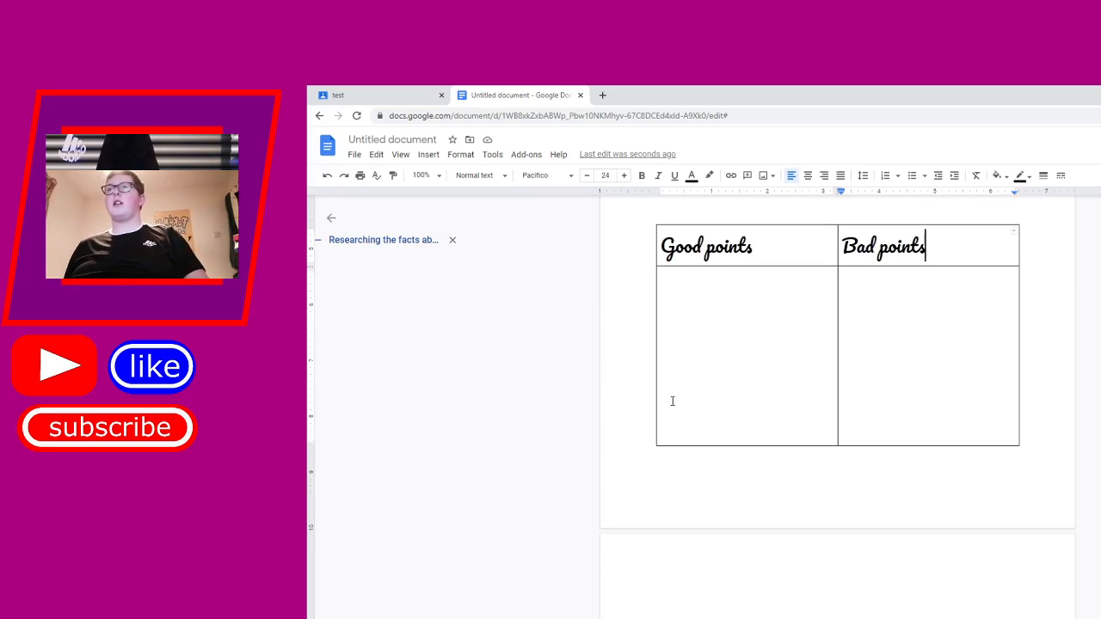
- Highlight "research the good and bad things" in the instruction sentence in bright green
scroll(689, 426, "up", 3)
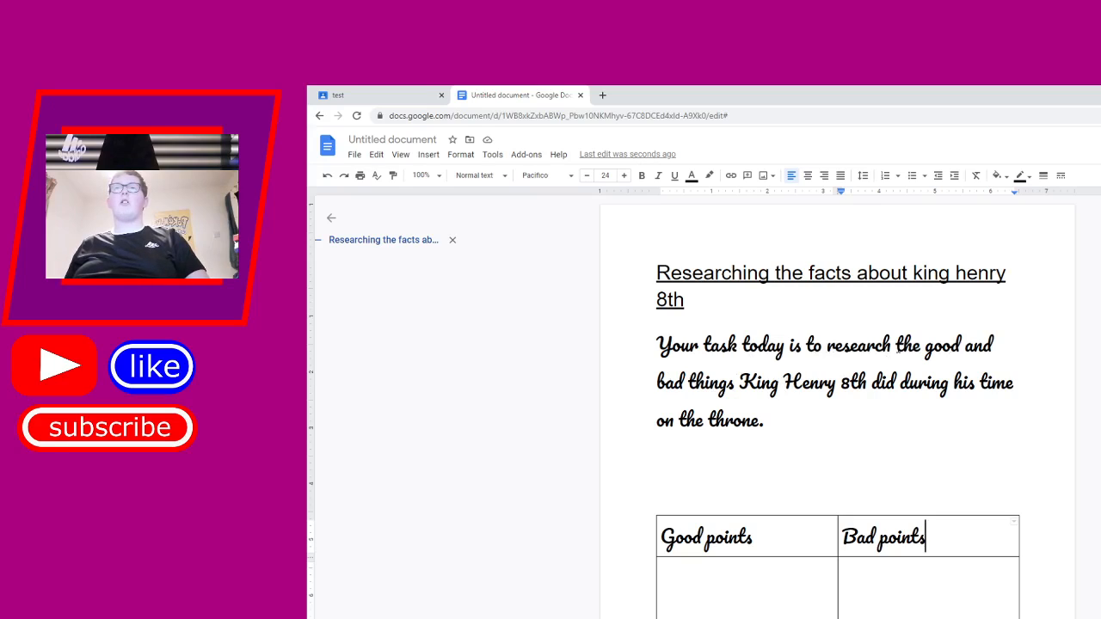
left_click_drag(898, 350, 745, 400)
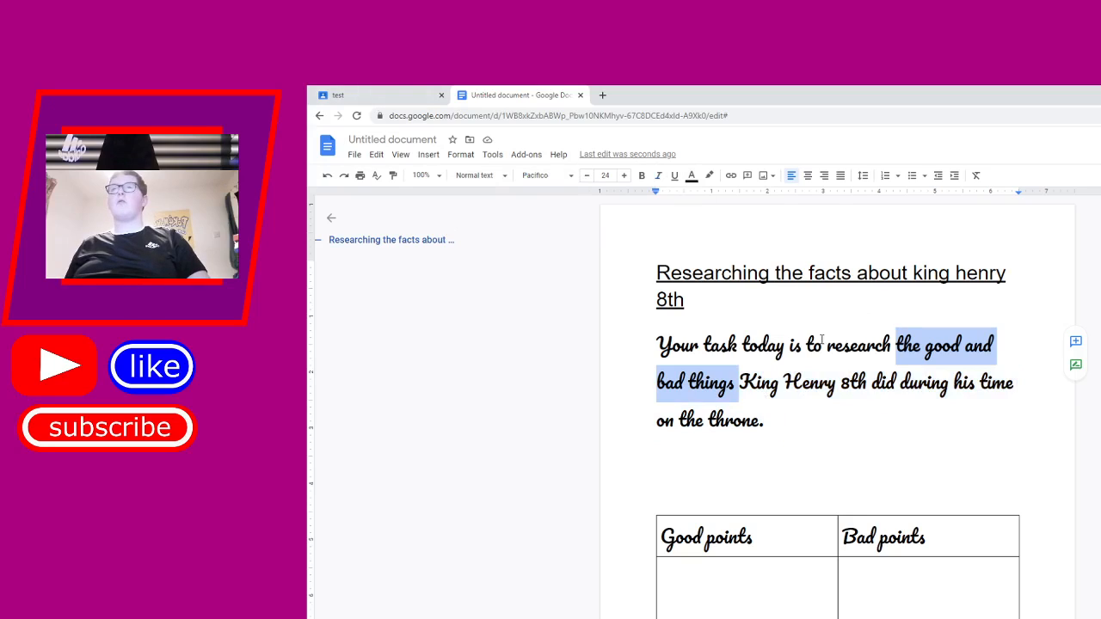
left_click_drag(823, 344, 734, 392)
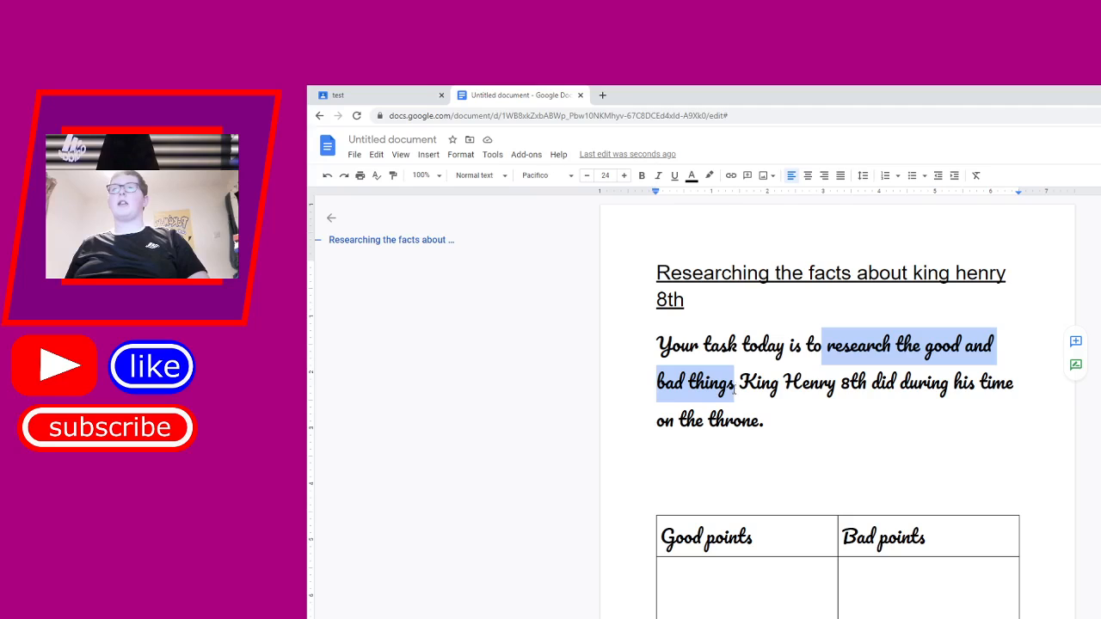
left_click(708, 175)
left_click(765, 231)
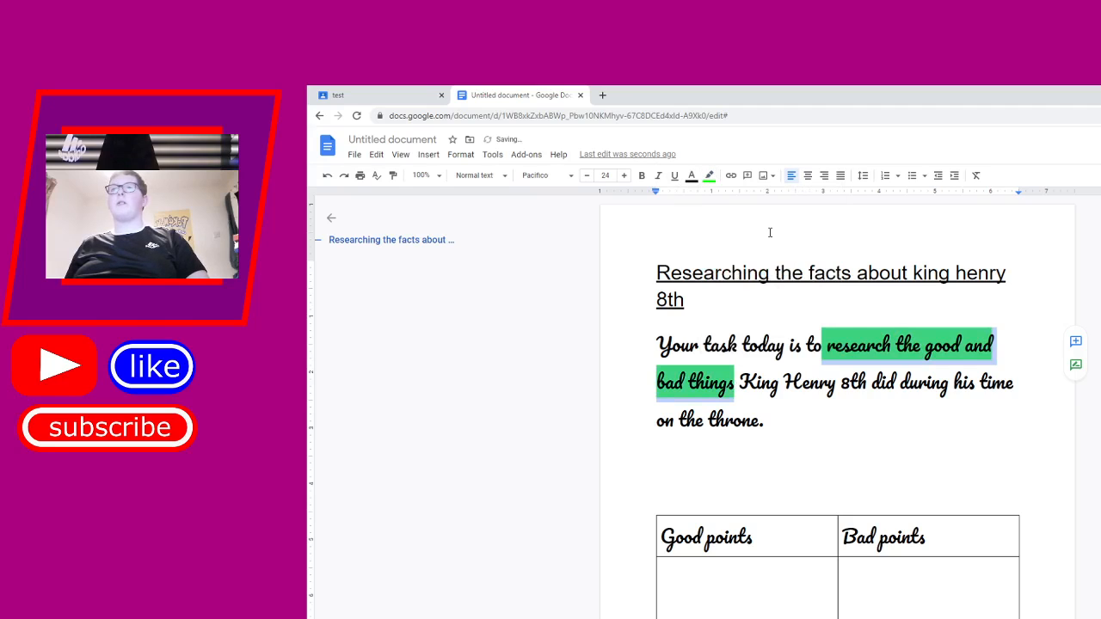
left_click(990, 372)
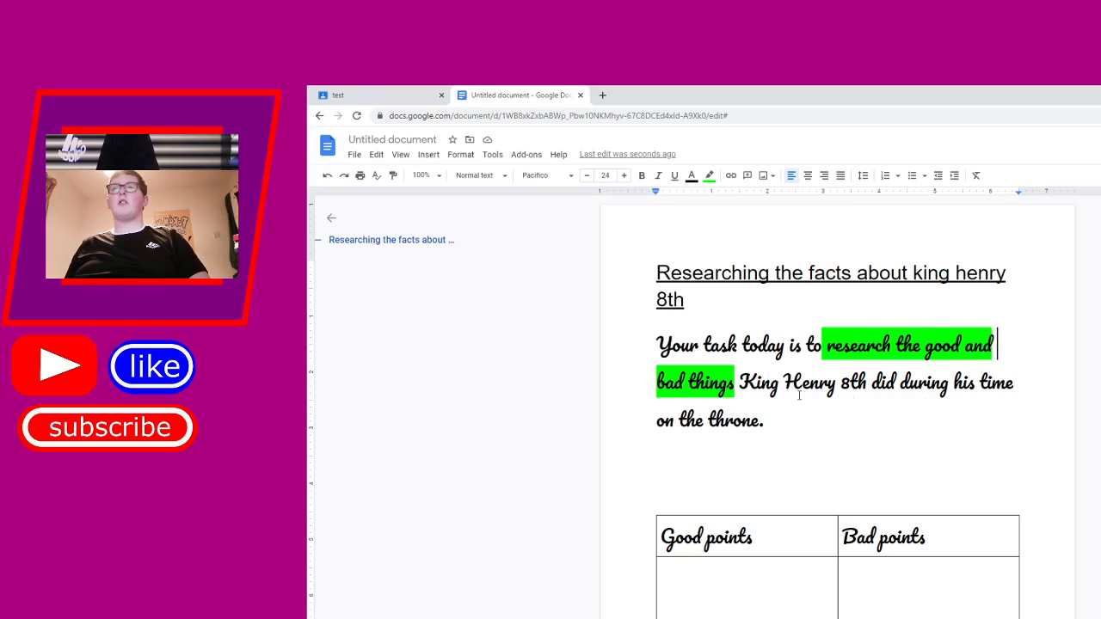
- Replace the word "things" in the highlighted part of the instruction sentence with "points that"
left_click(739, 384)
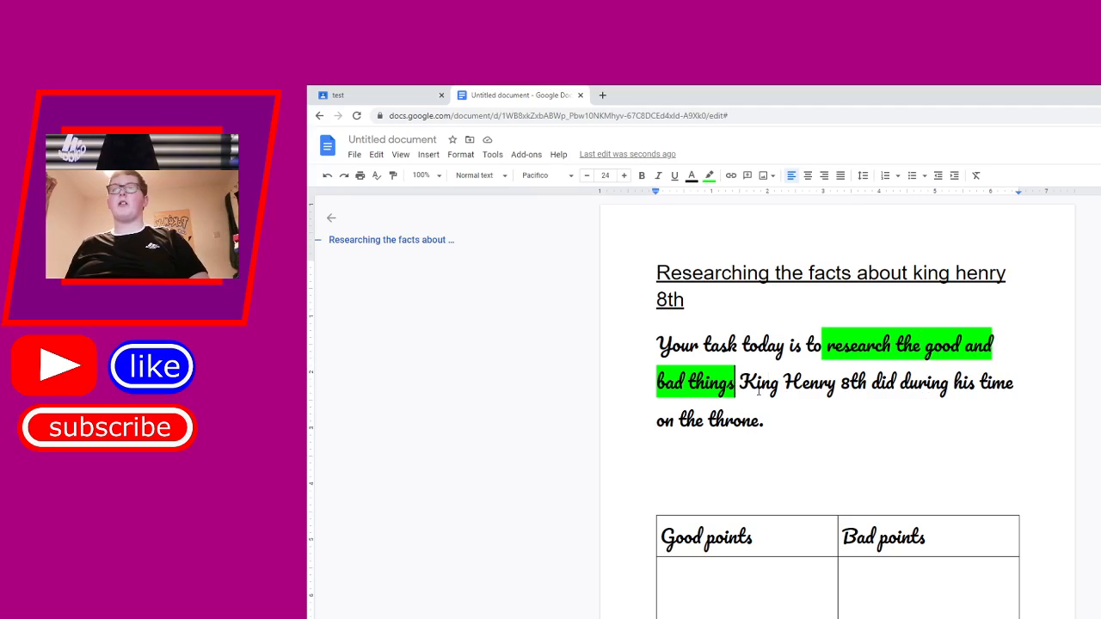
key("BackSpace")
key("BackSpace")
key("BackSpace")
key("BackSpace")
key("BackSpace")
key("BackSpace")
key("BackSpace")
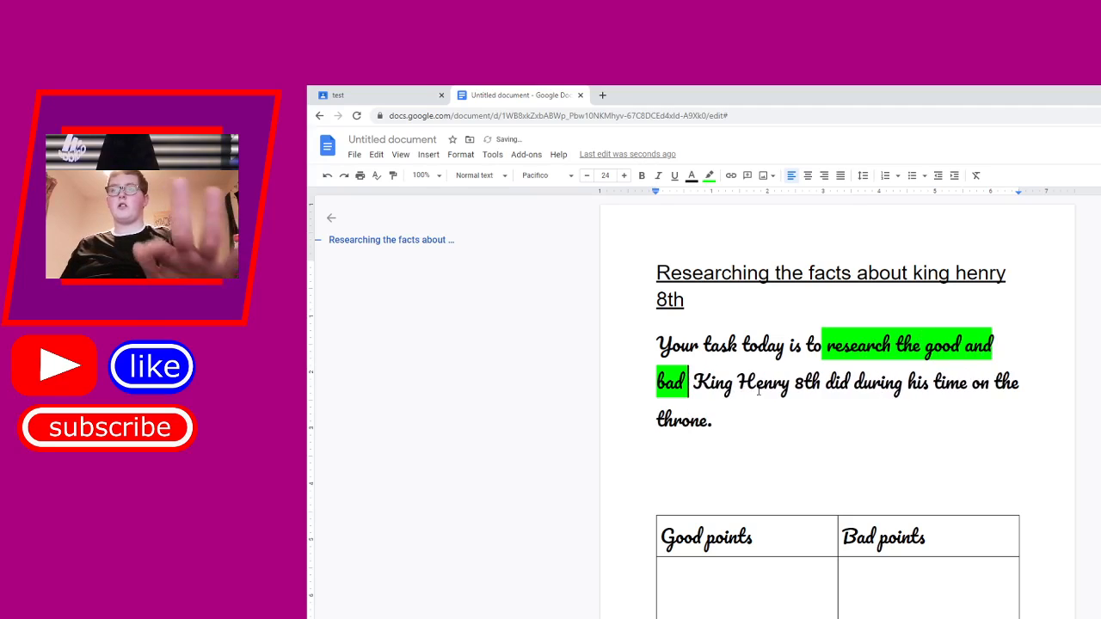
type("points")
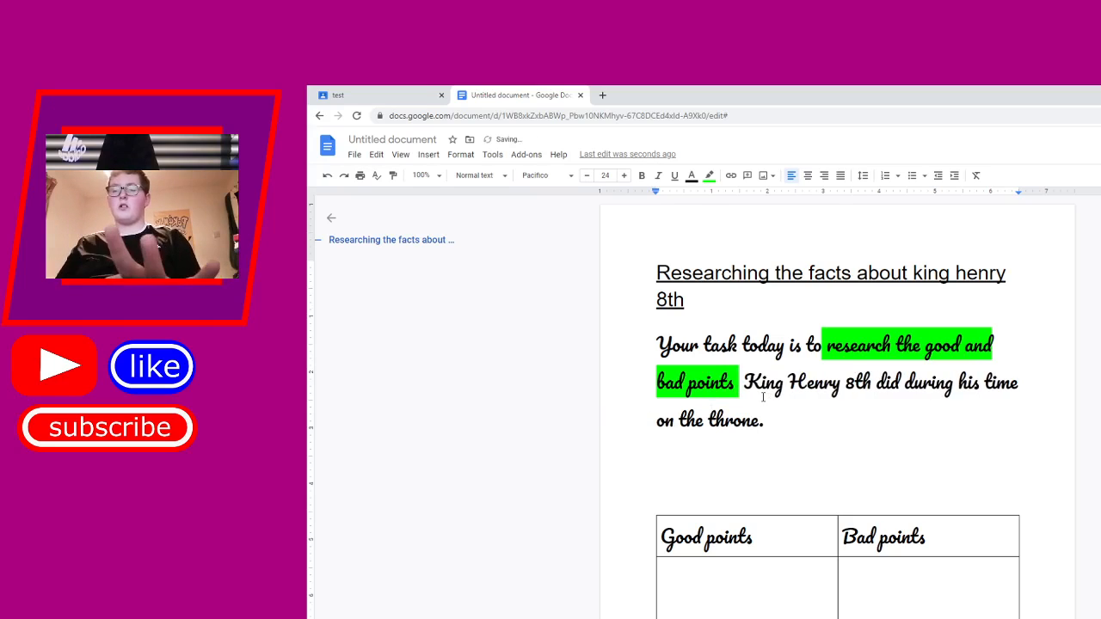
type("that")
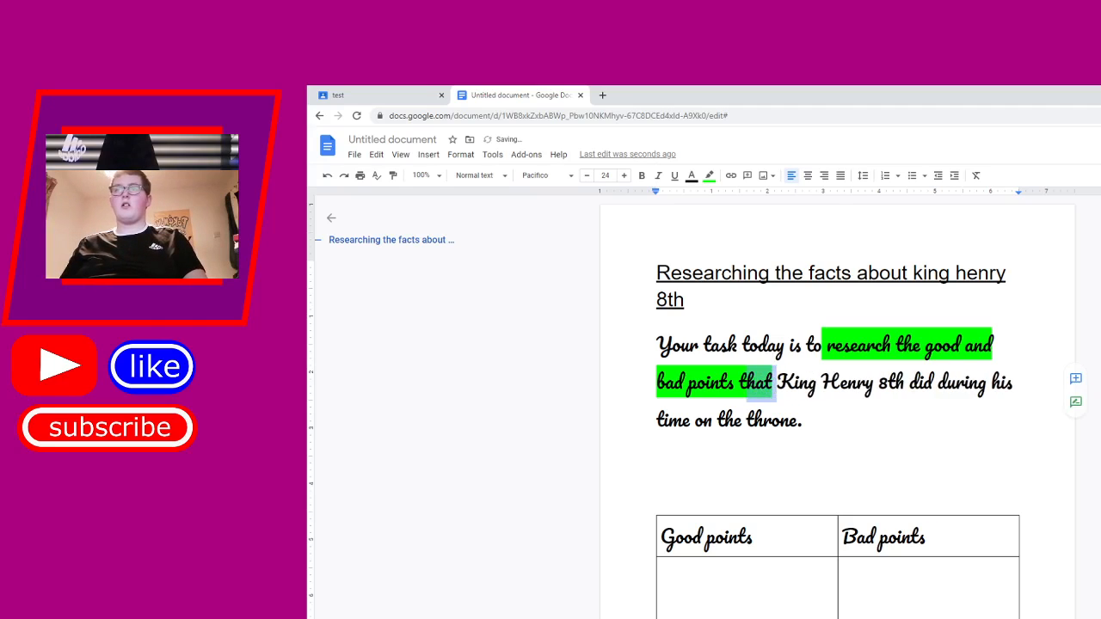
- Clear the formatting of the word "that" to remove its highlight, and set it back to Pacifico at size 24
double_click(762, 397)
left_click_drag(748, 383, 740, 384)
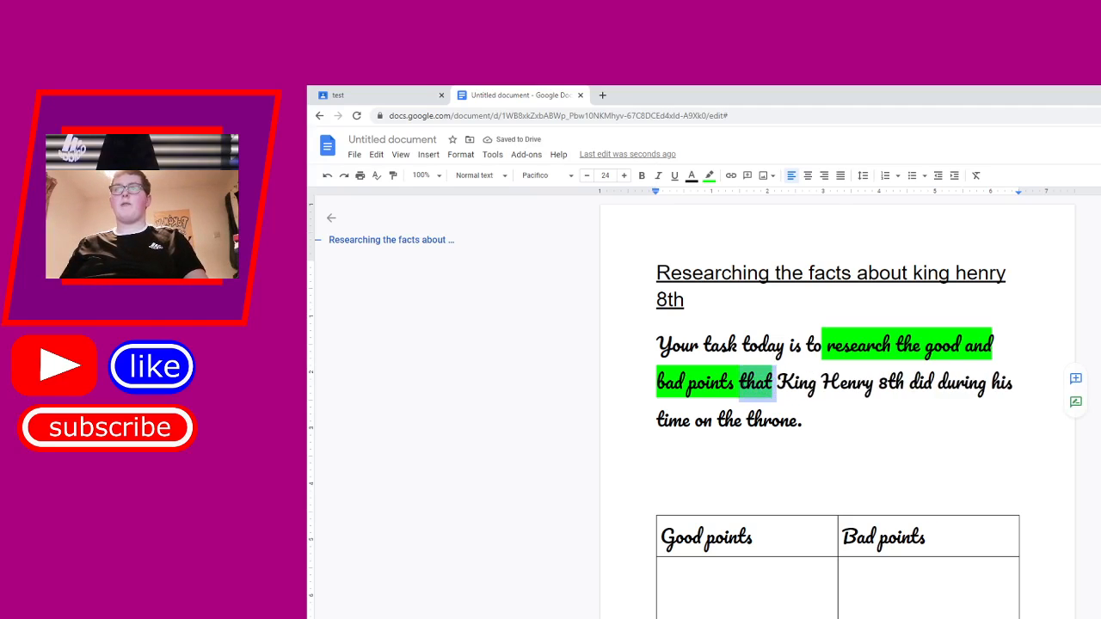
left_click(977, 176)
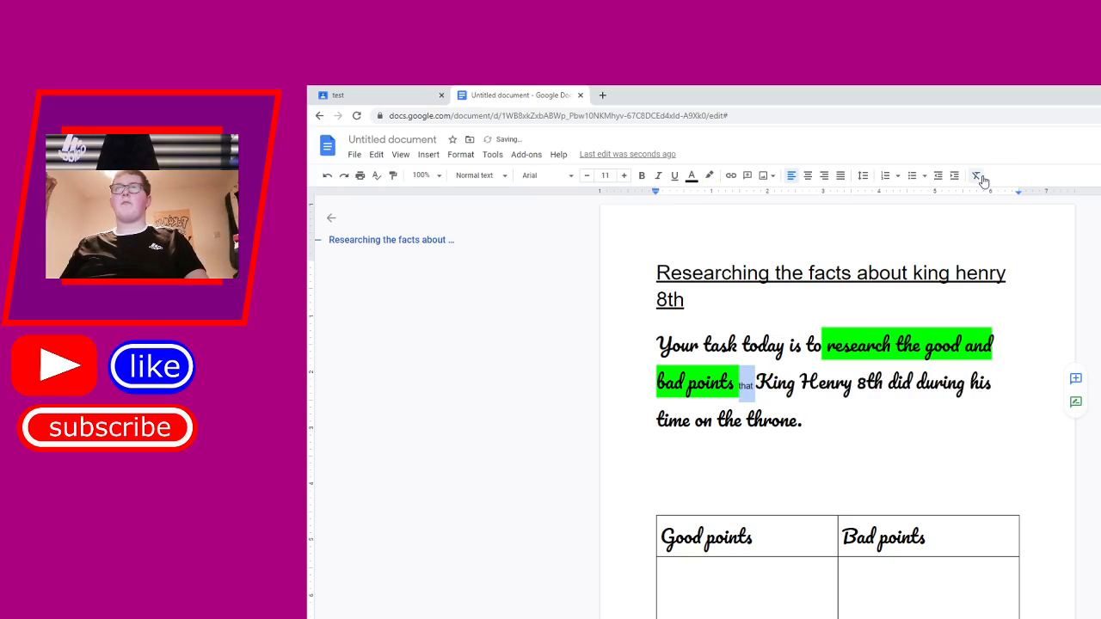
left_click(484, 175)
left_click(529, 176)
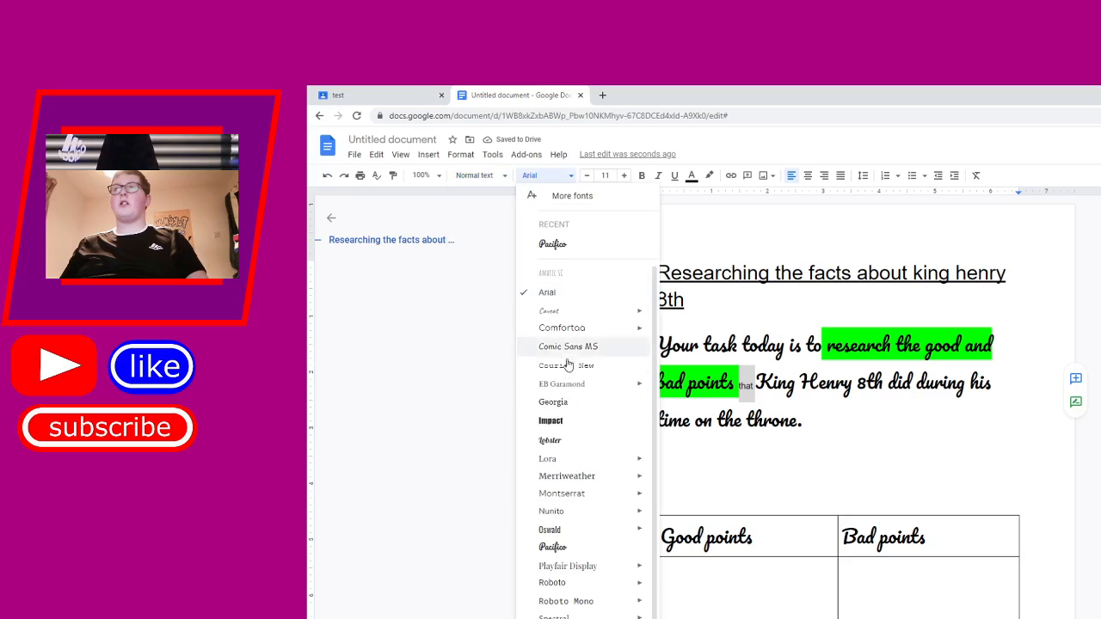
left_click(561, 244)
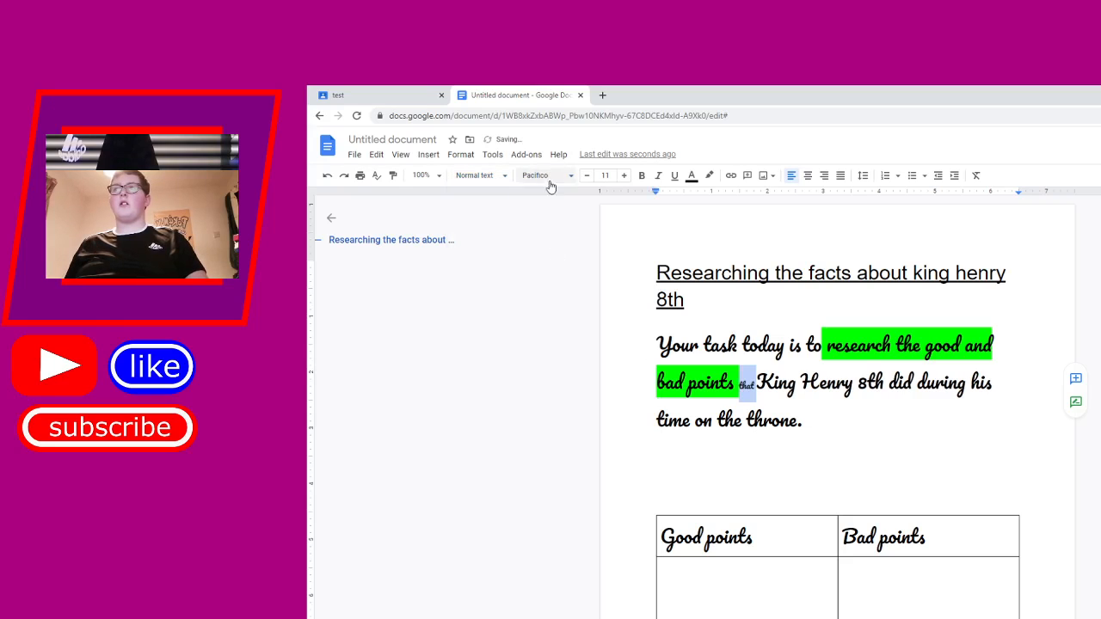
left_click(605, 175)
left_click(606, 326)
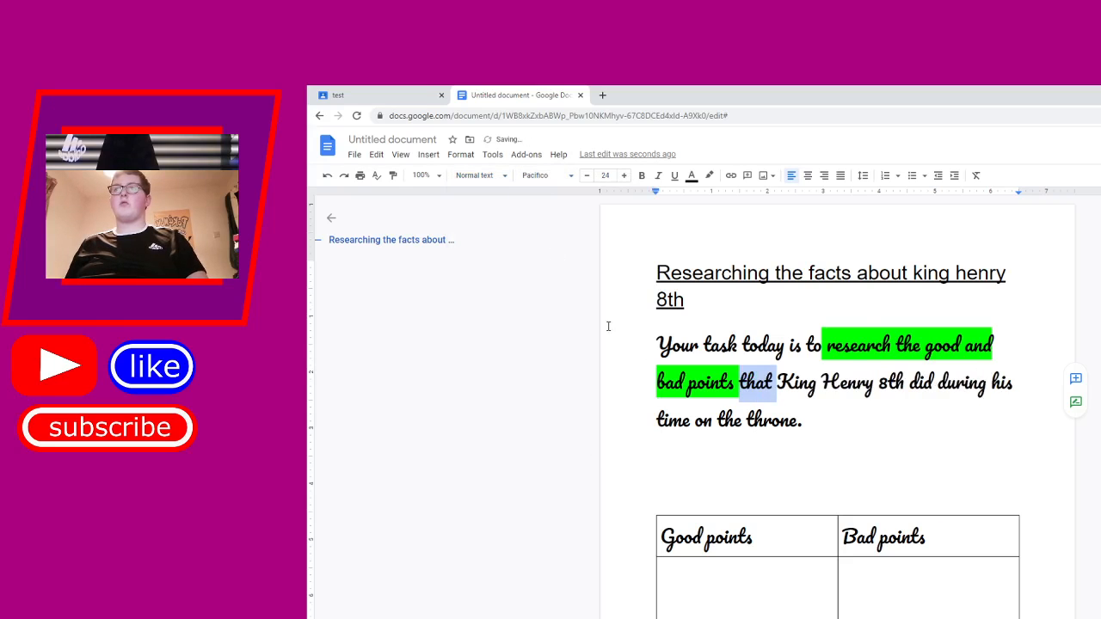
left_click(748, 322)
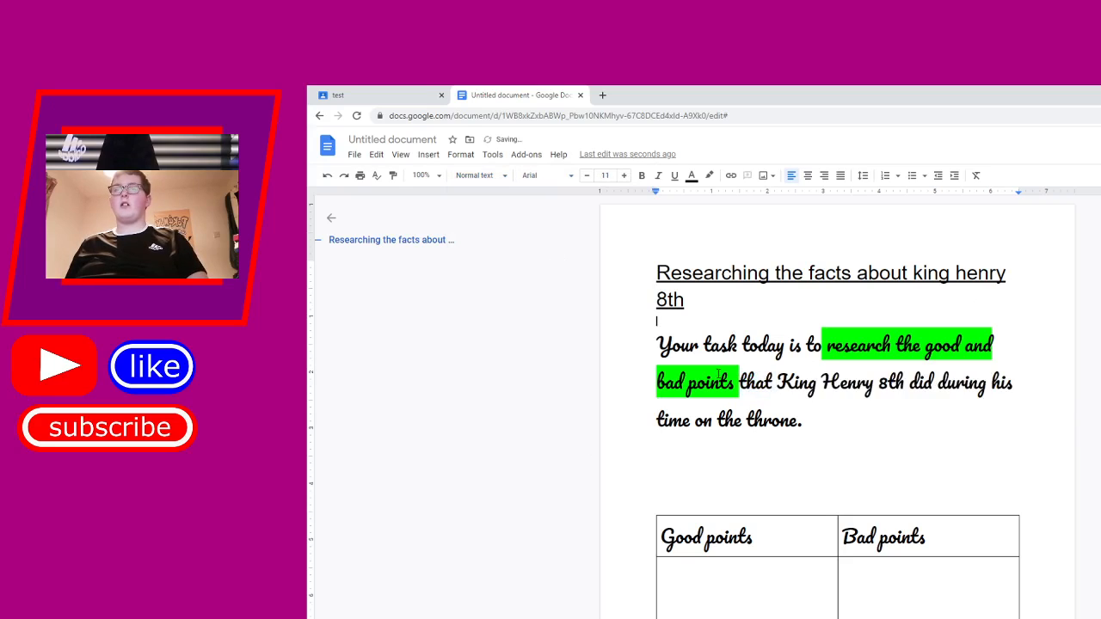
scroll(717, 466, "down", 3)
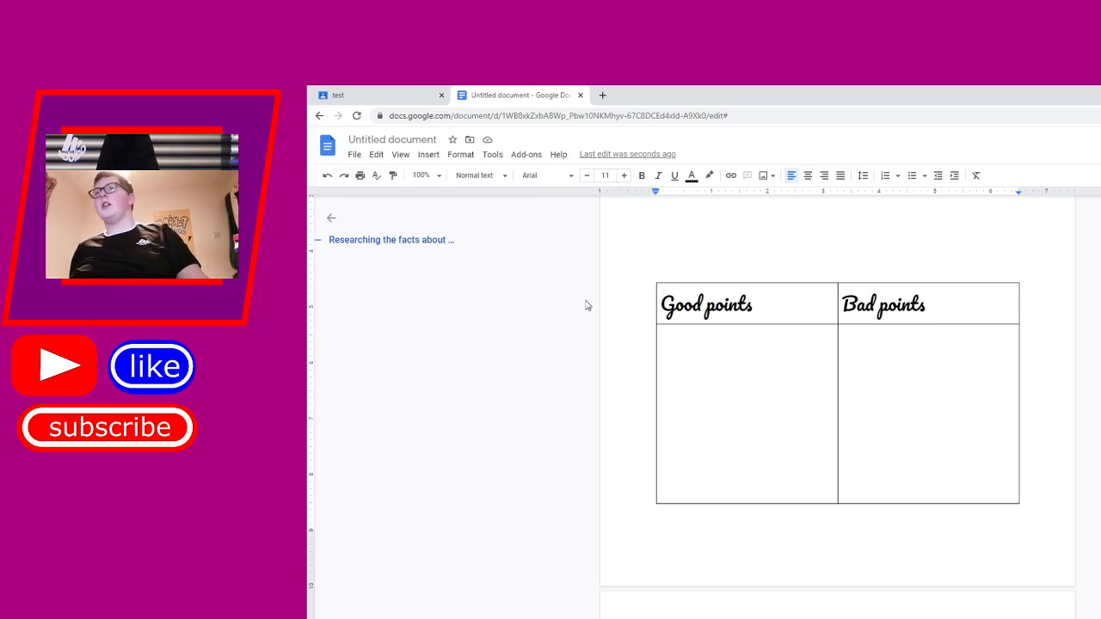
left_click(551, 179)
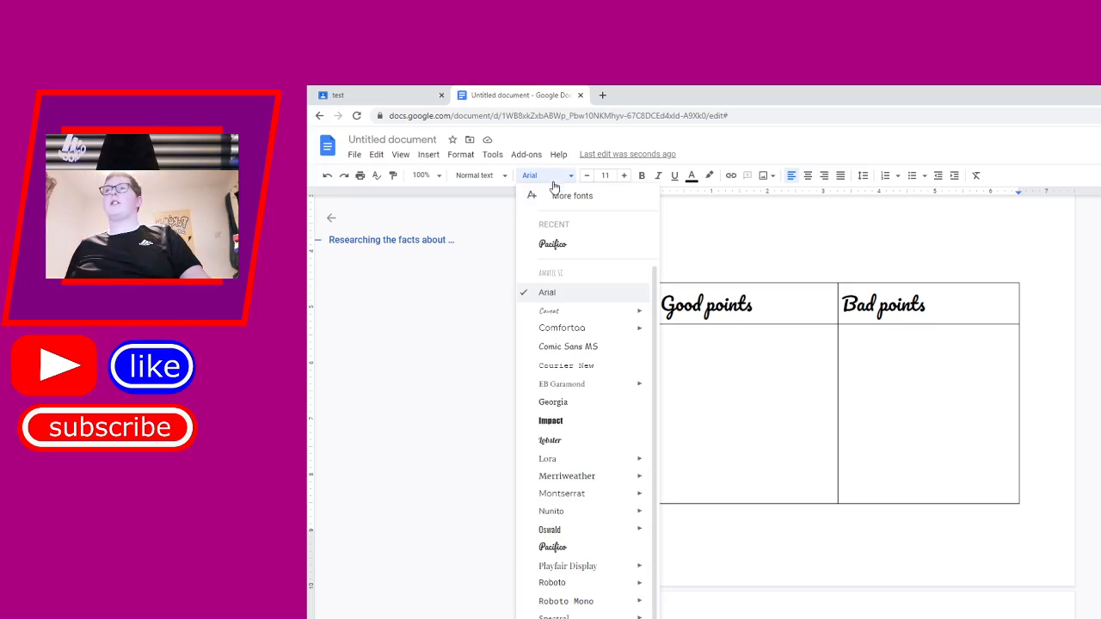
left_click(499, 282)
left_click(687, 344)
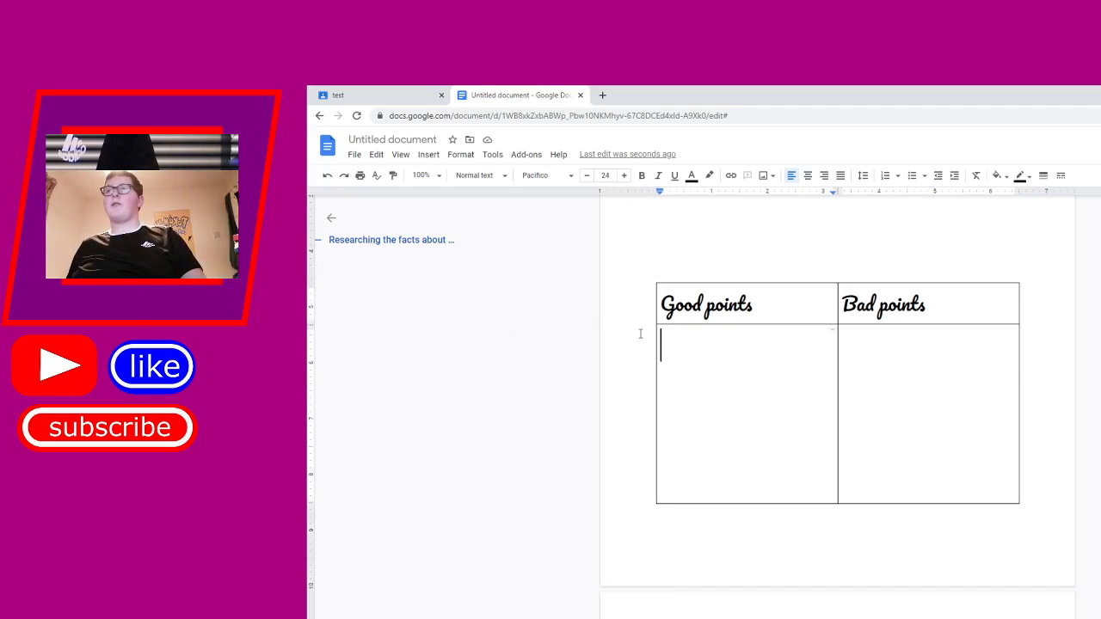
scroll(759, 313, "up", 3)
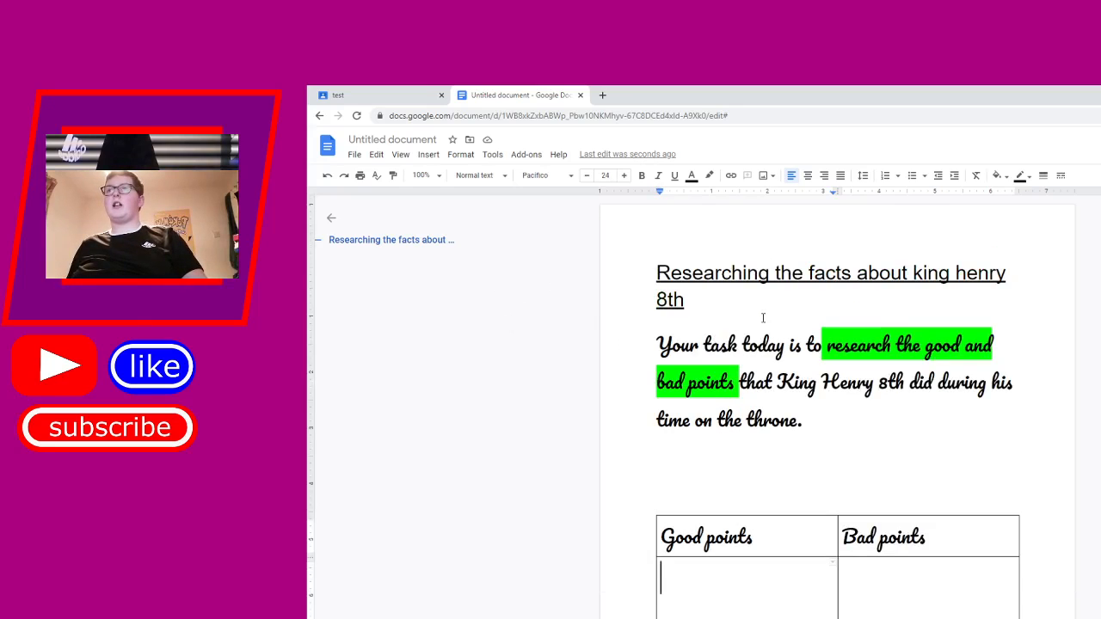
scroll(762, 315, "down", 4)
scroll(763, 318, "up", 3)
scroll(763, 319, "up", 1)
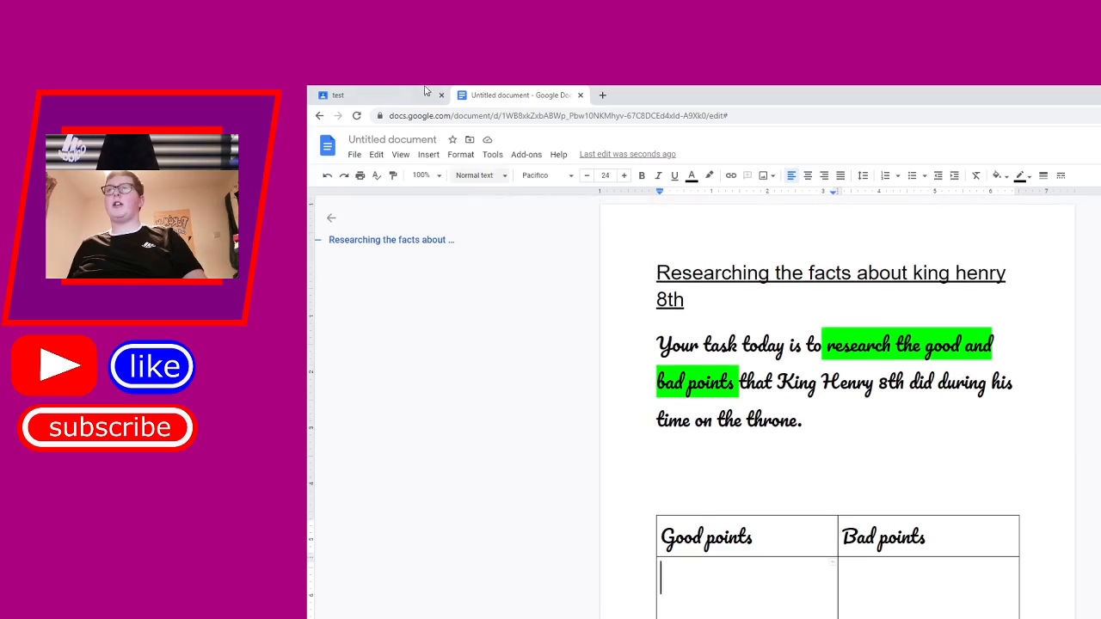
- Switch to Google Classroom and start a new assignment in the classwork of the "test" class
left_click(370, 93)
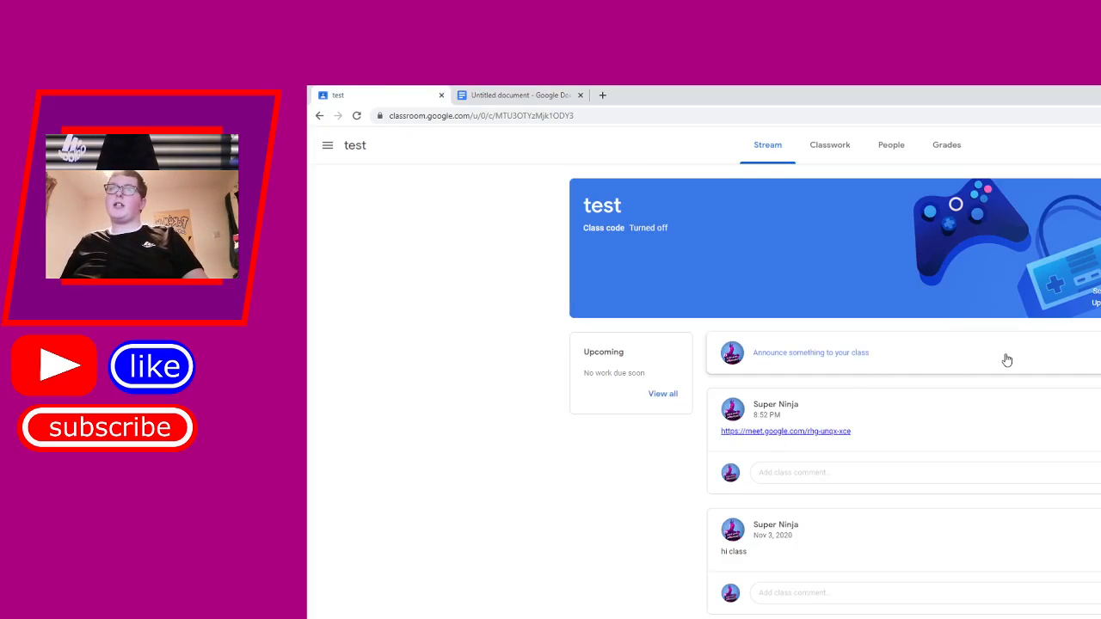
left_click(808, 156)
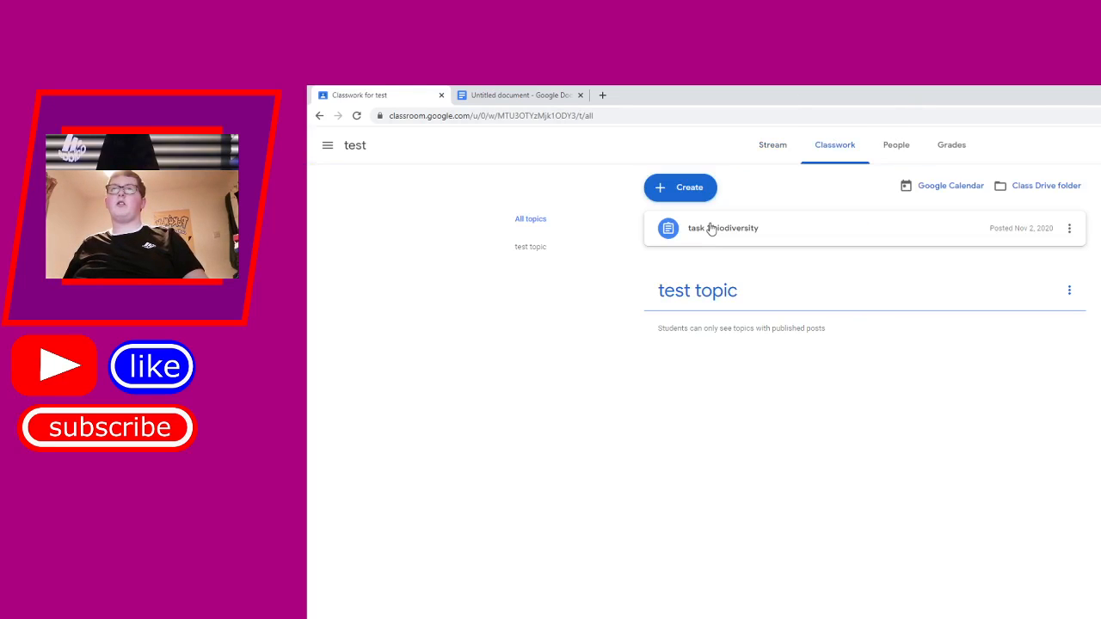
left_click(692, 189)
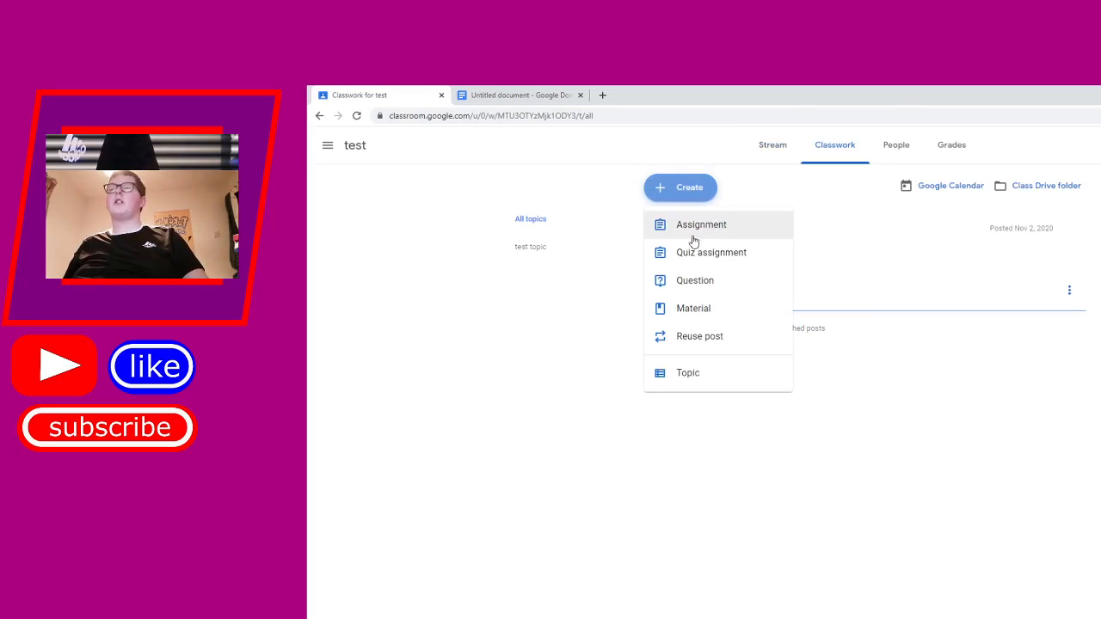
left_click(695, 228)
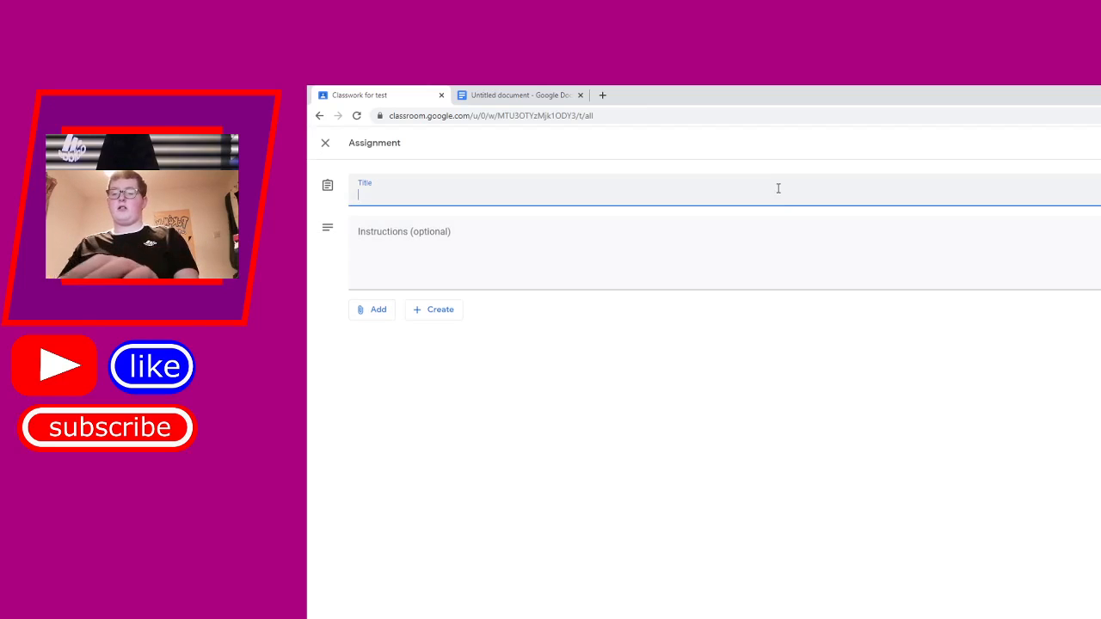
- Title the assignment "King Henry 8th research task", correcting the spelling of "research" and the capital in "Henry"
key("BackSpace")
key("BackSpace")
key("BackSpace")
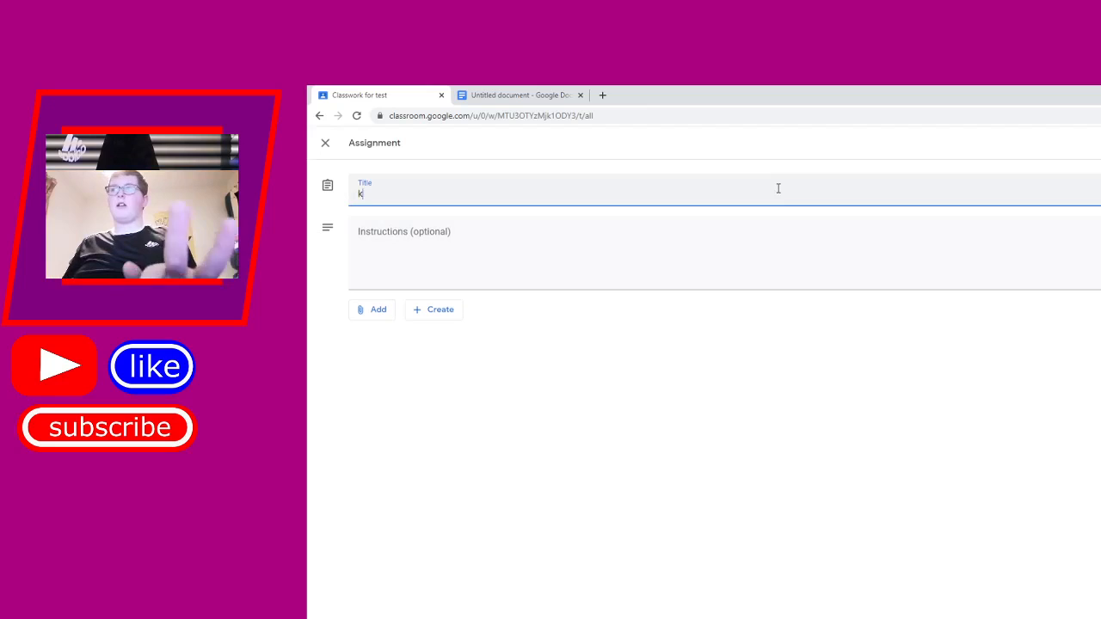
type("K")
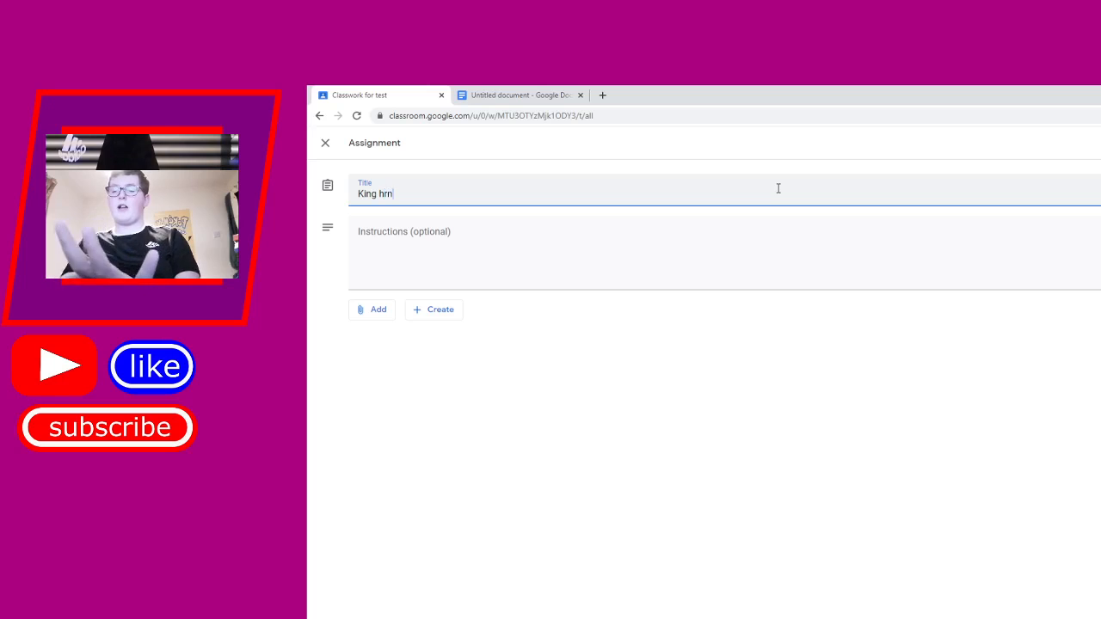
type("ing henry 8th reser")
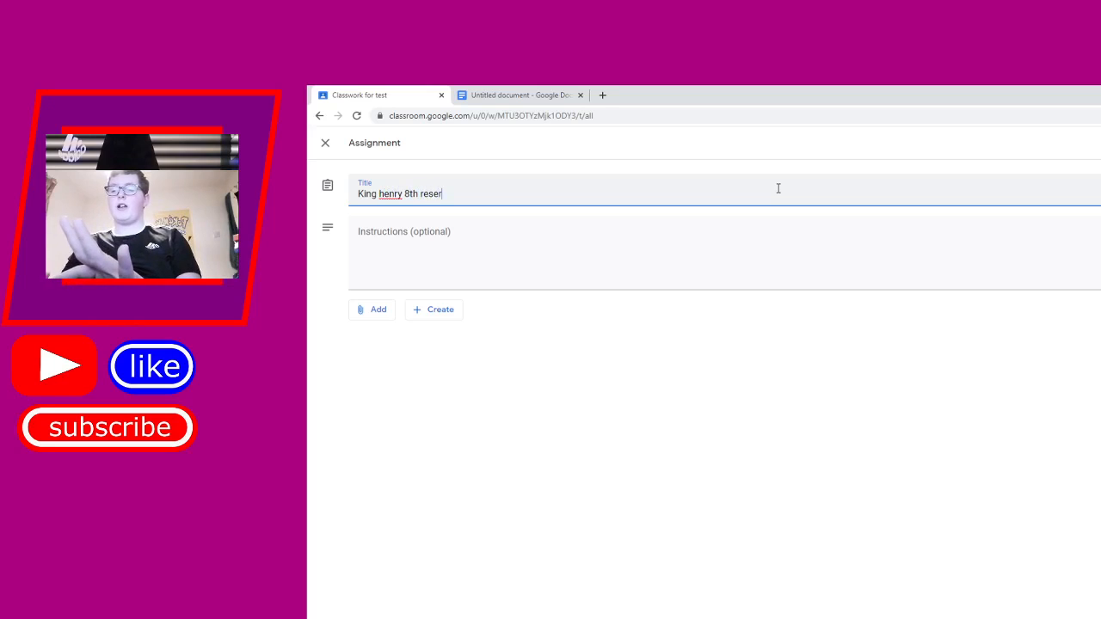
type("ch task")
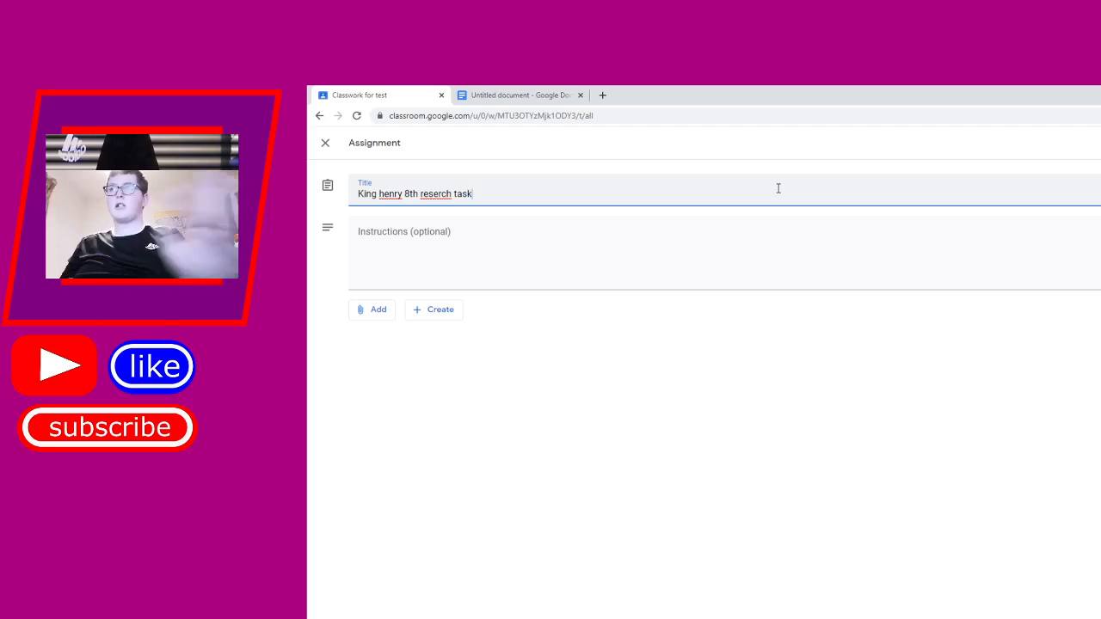
right_click(428, 193)
left_click(474, 201)
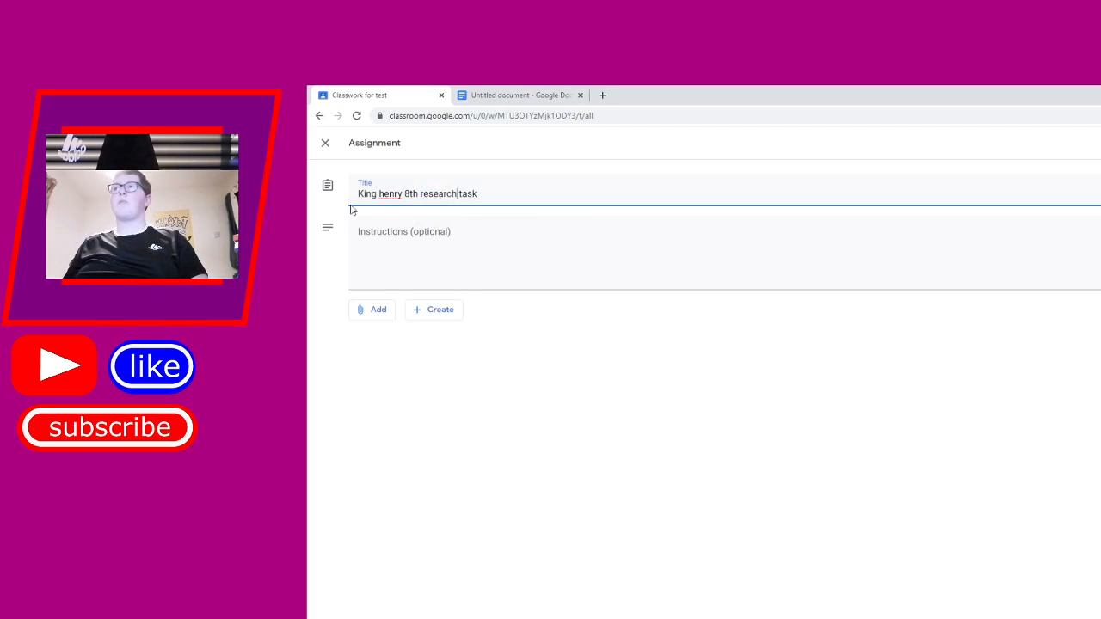
right_click(388, 199)
left_click(409, 209)
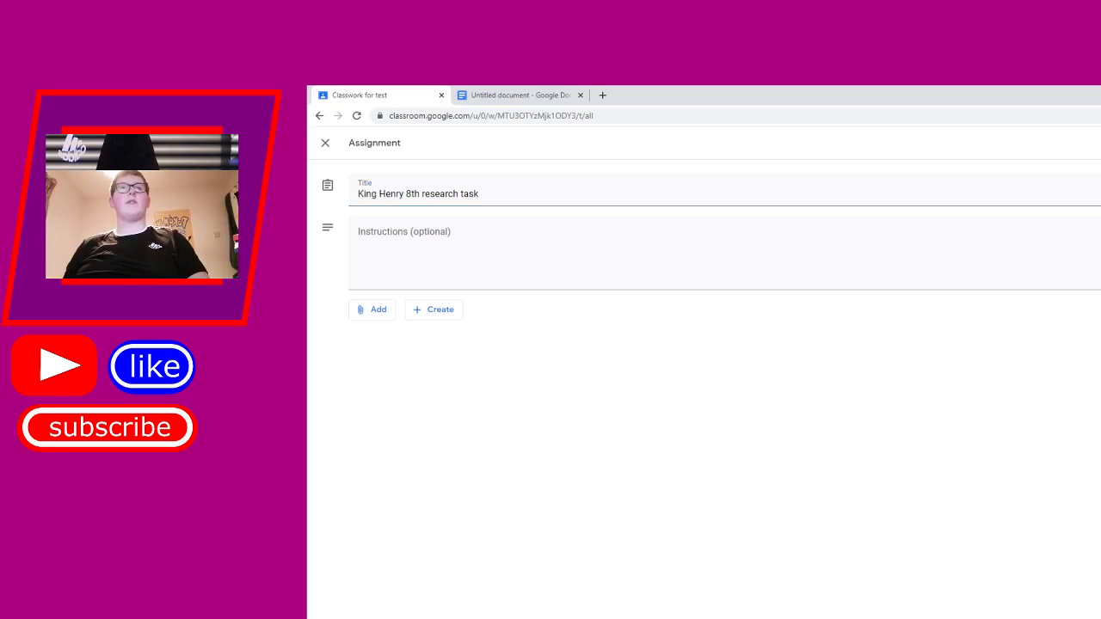
- Attach today's untitled King Henry document from Google Drive to the assignment
left_click(370, 314)
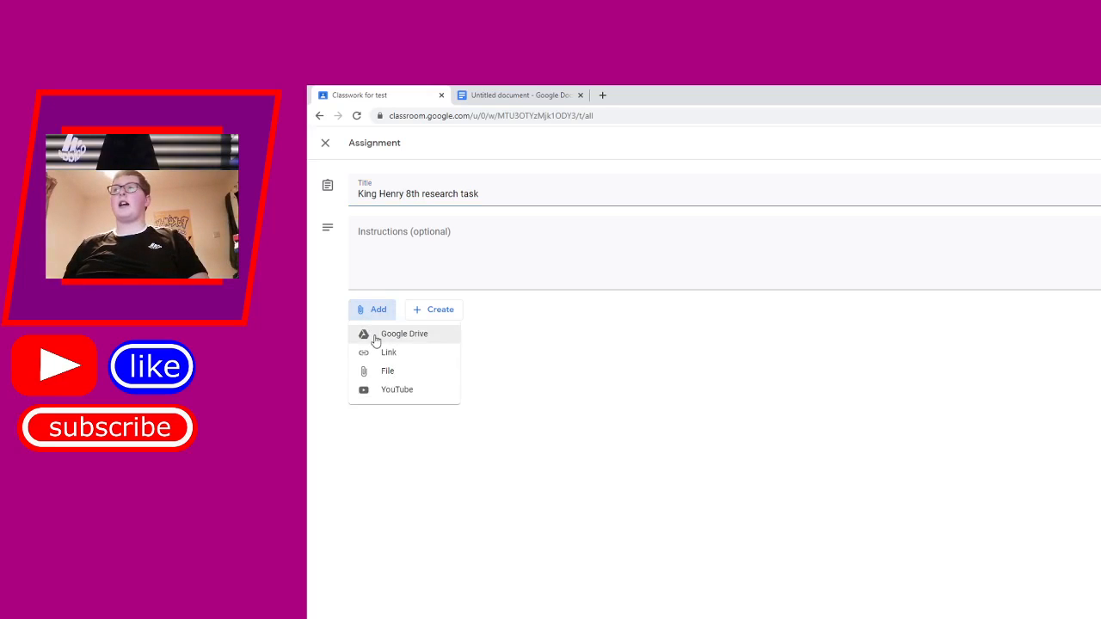
left_click(376, 339)
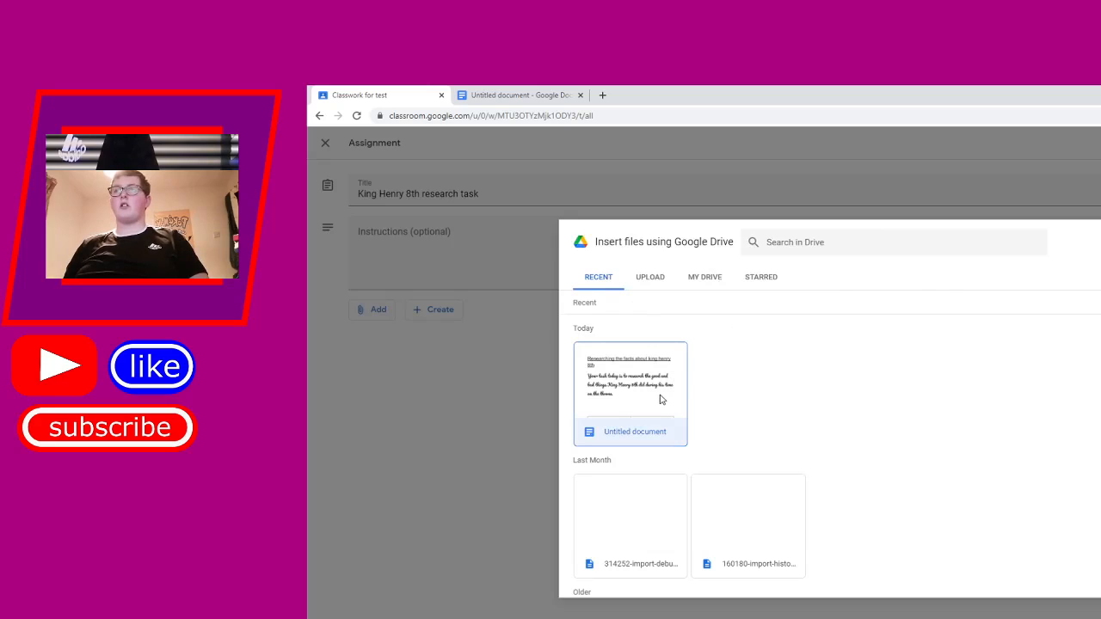
left_click(664, 400)
left_click(1100, 583)
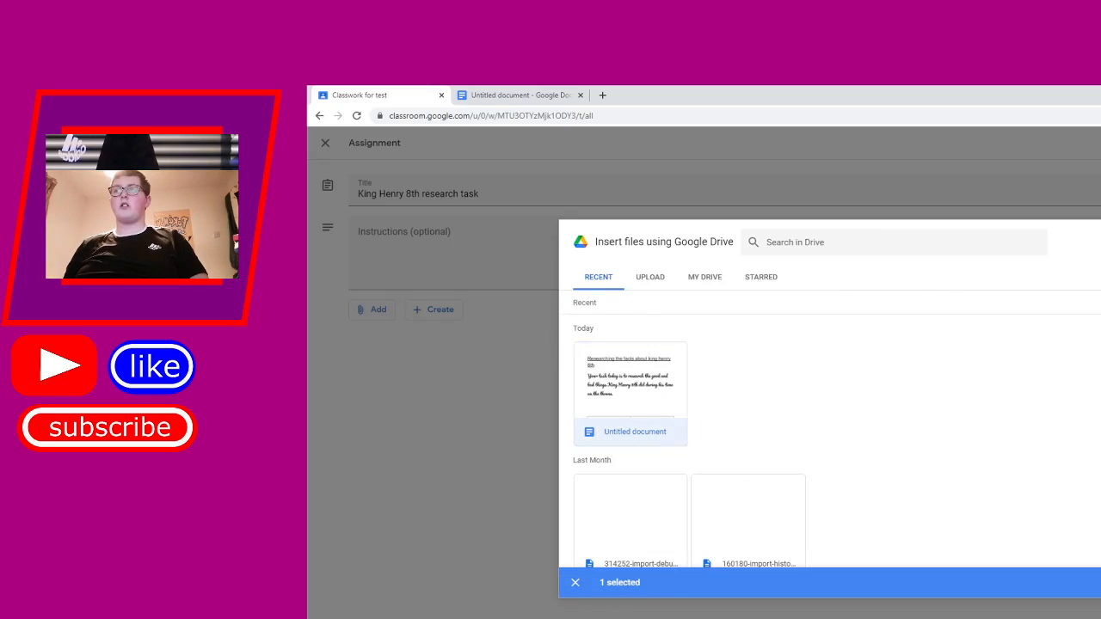
- Set the attached document's sharing option to make a copy for each student
left_click(1095, 350)
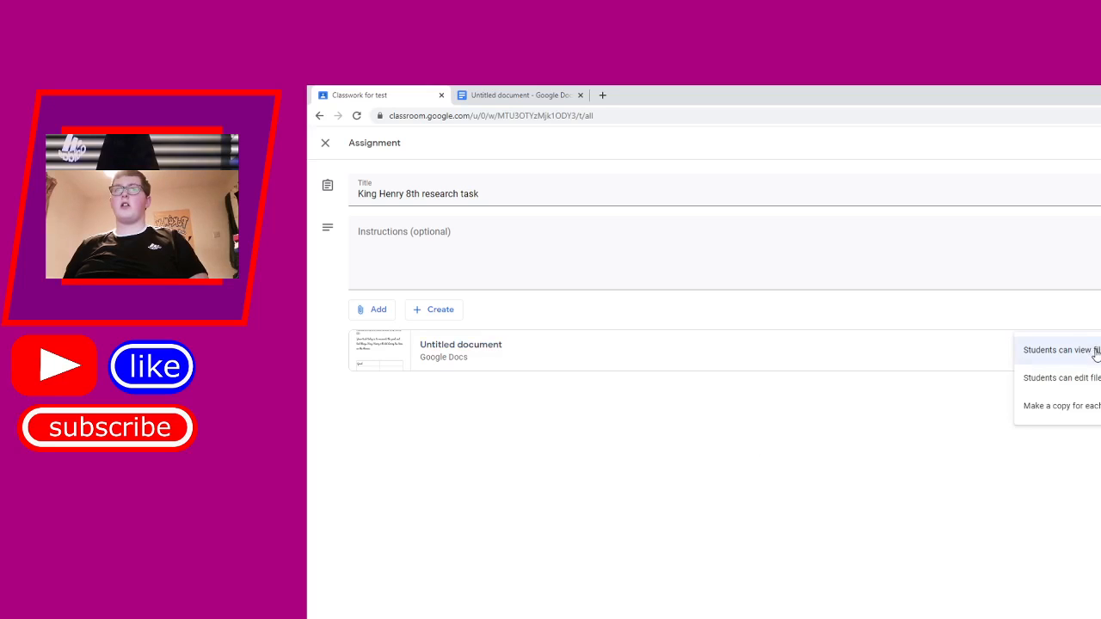
left_click(1091, 409)
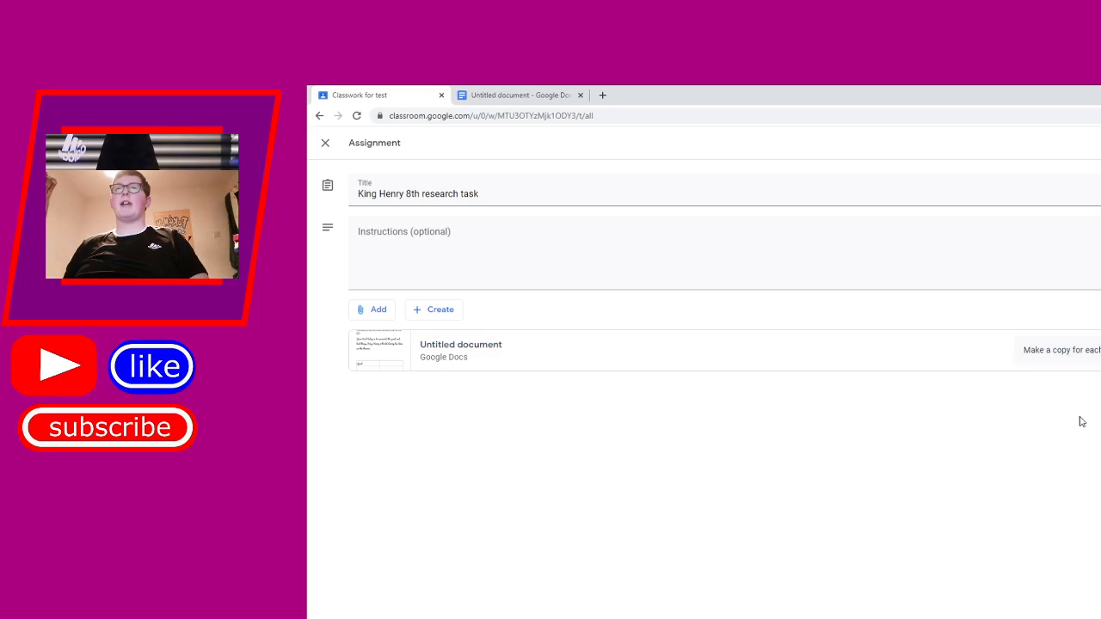
left_click(1074, 358)
left_click(1057, 449)
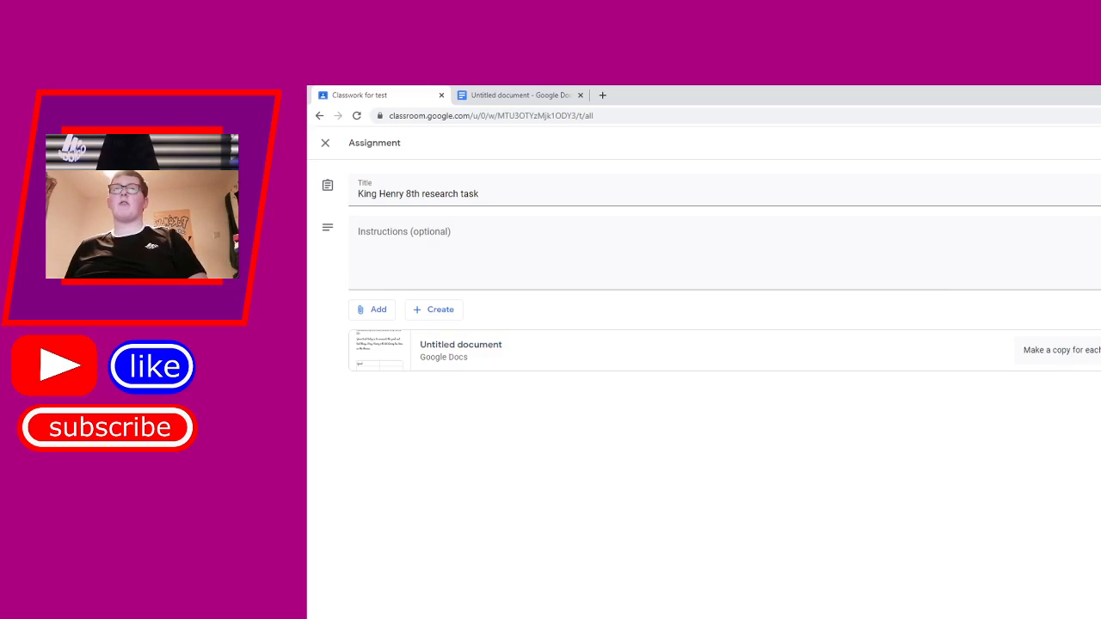
left_click(442, 315)
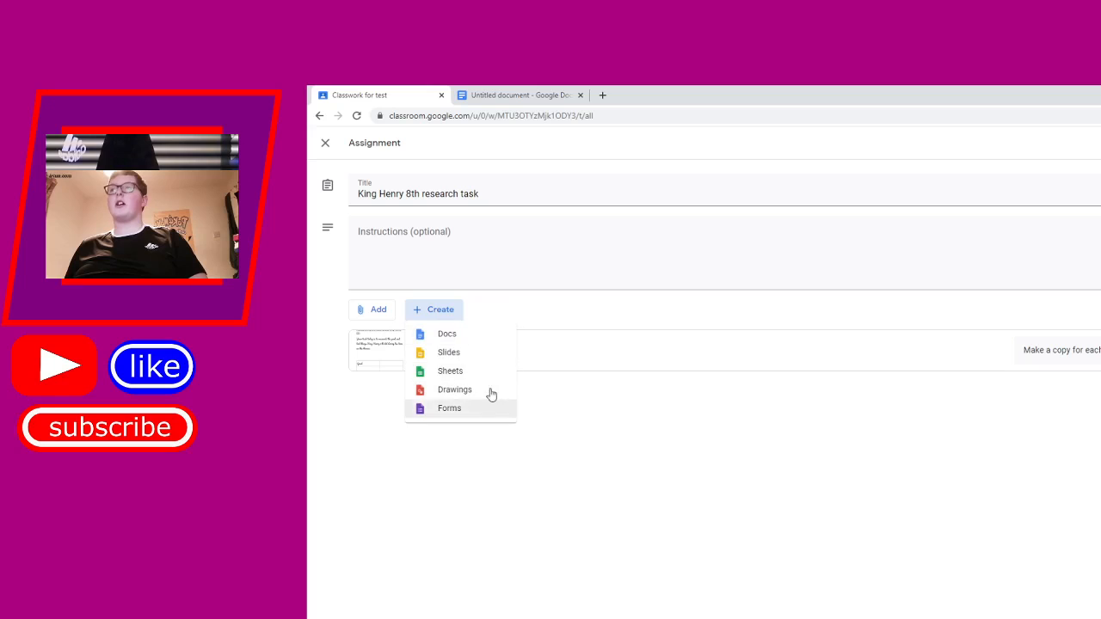
left_click(854, 327)
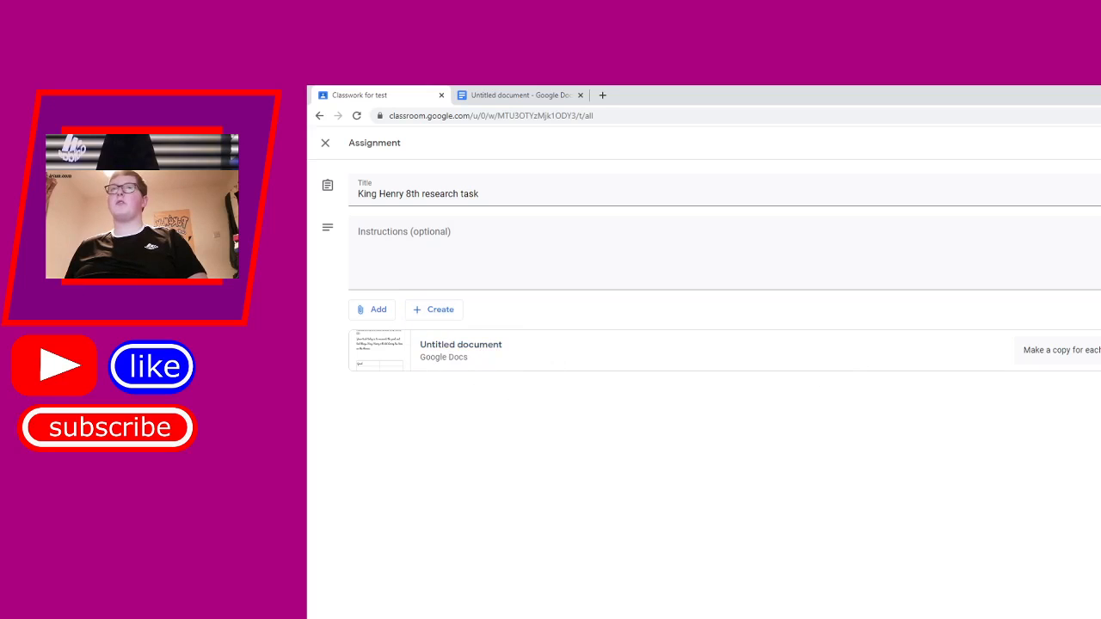
- Switch to the task sheet in Google Docs and name the document "Researching the facts about king henry 8th"
left_click(516, 95)
left_click(417, 142)
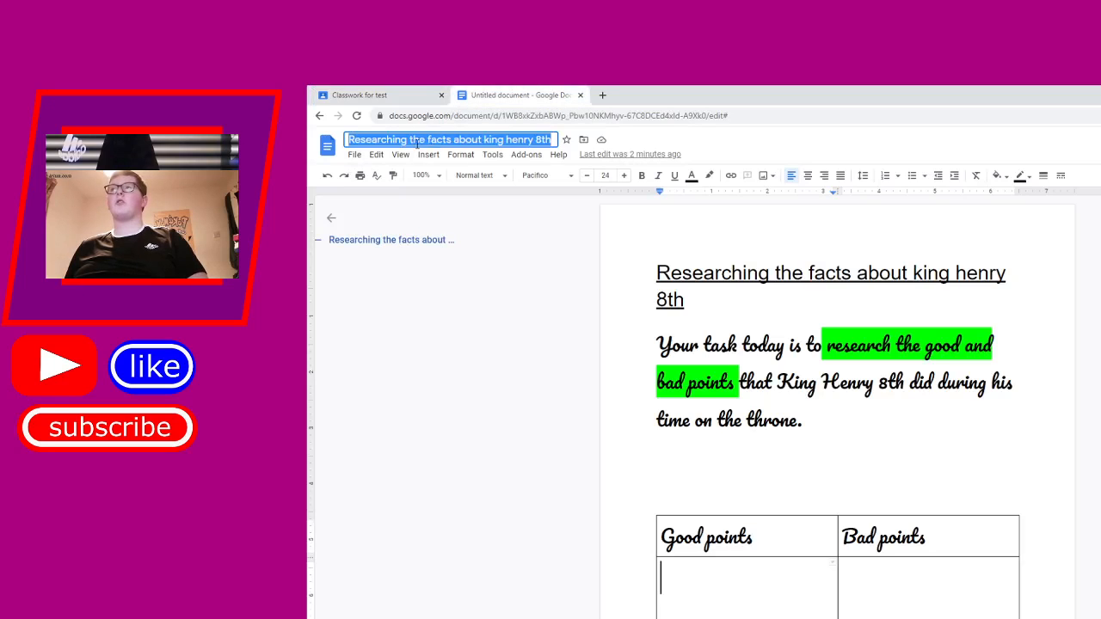
key("Return")
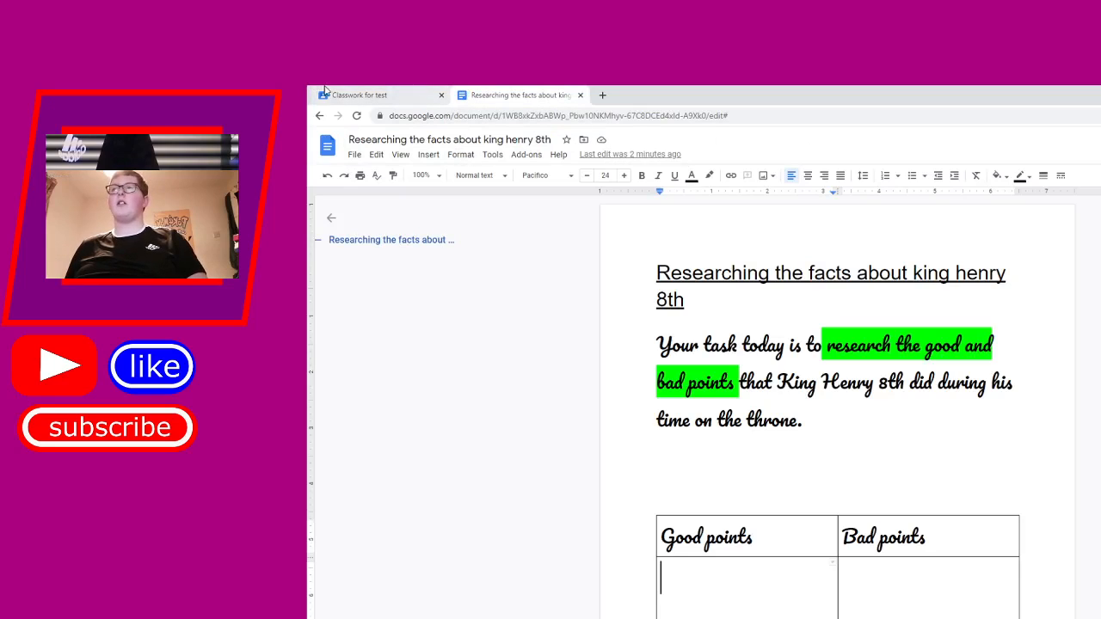
- Switch back to Google Classroom, post the assignment, and expand King Henry 8th research task in the classwork list
left_click(364, 93)
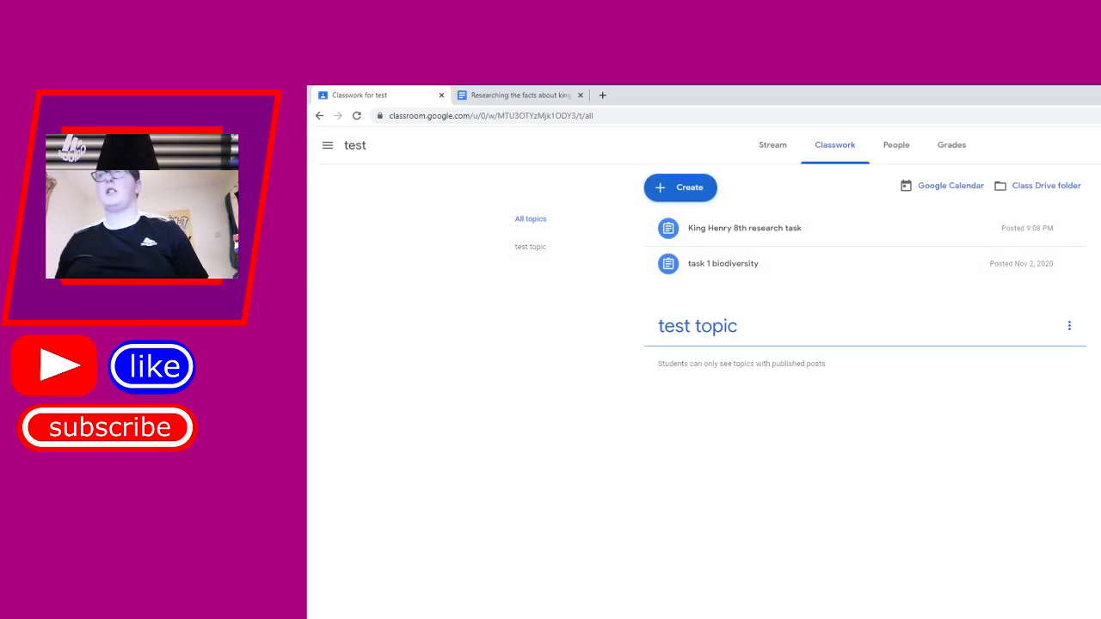
left_click(812, 241)
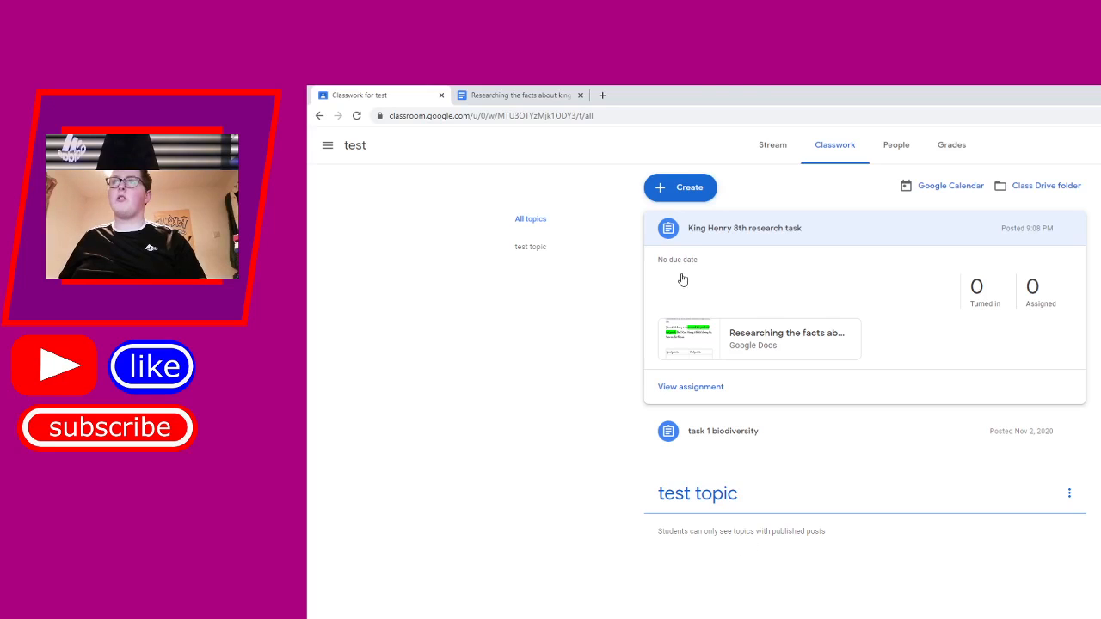
- Look through the test class's stream, classwork, people and grades pages, and return to the stream
left_click(783, 158)
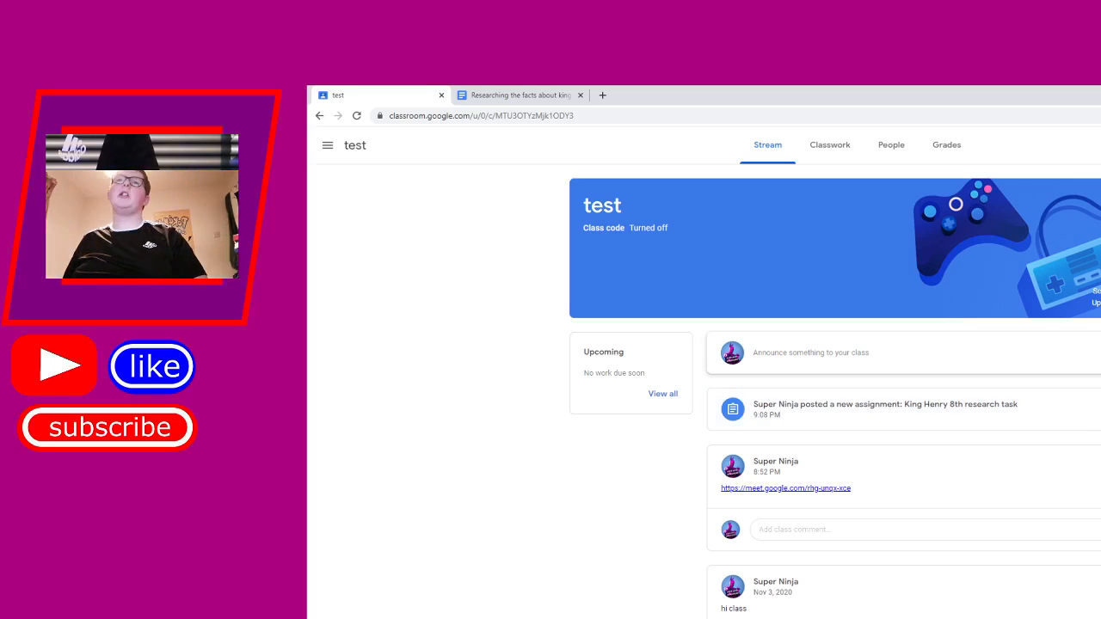
left_click(808, 148)
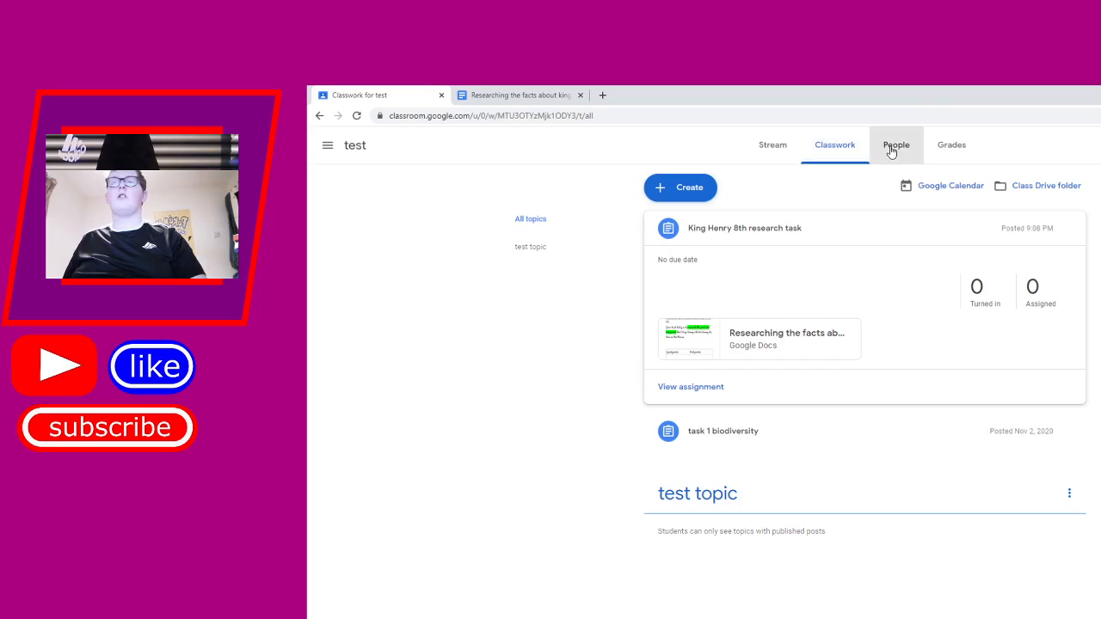
left_click(892, 146)
left_click(960, 151)
left_click(781, 145)
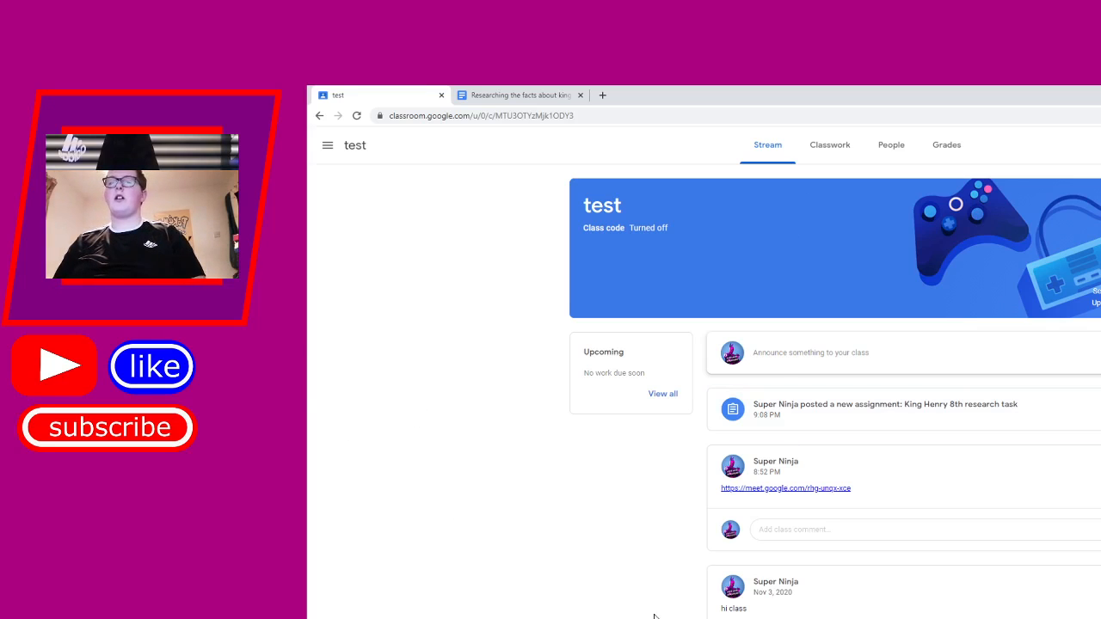
key("alt+Tab")
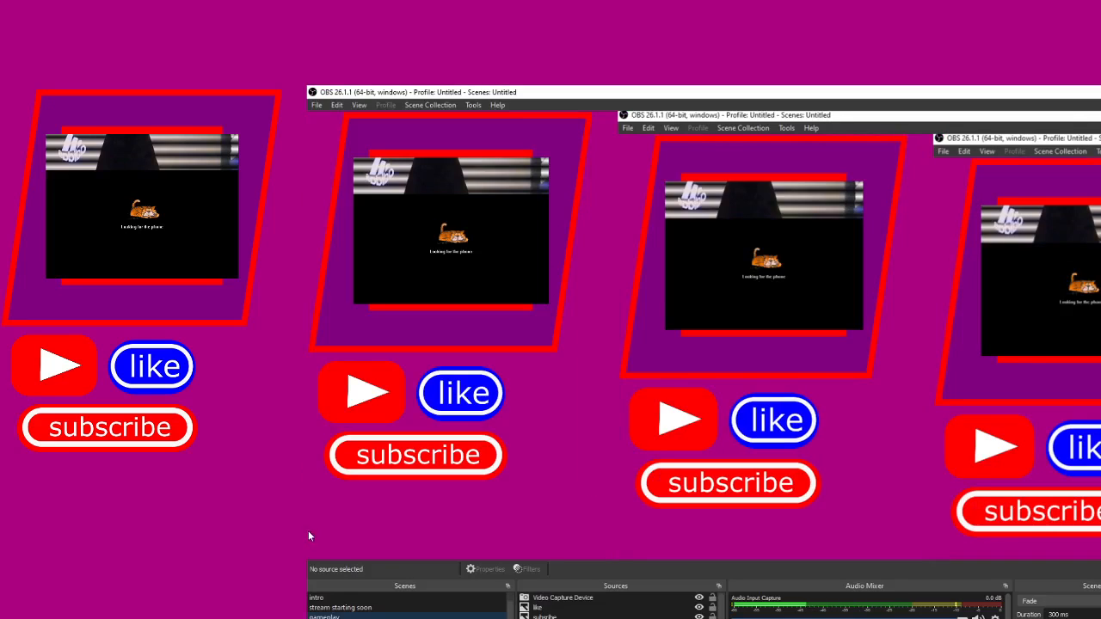
left_click(388, 607)
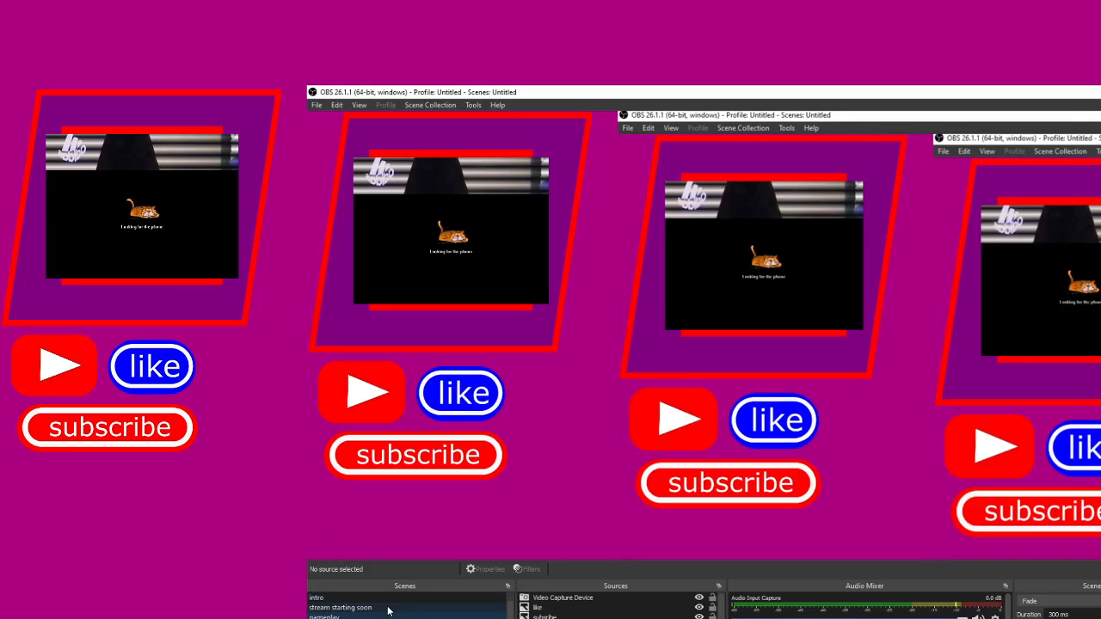